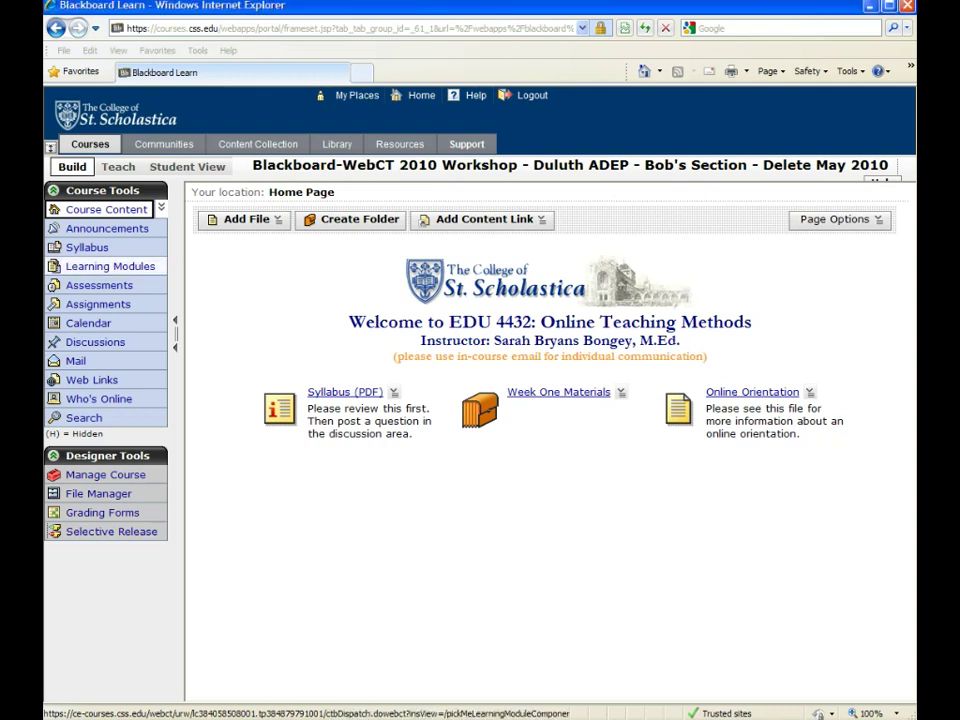
# Create a learning module titled "Welcome!" with the default settings and save it
pyautogui.click(110, 266)
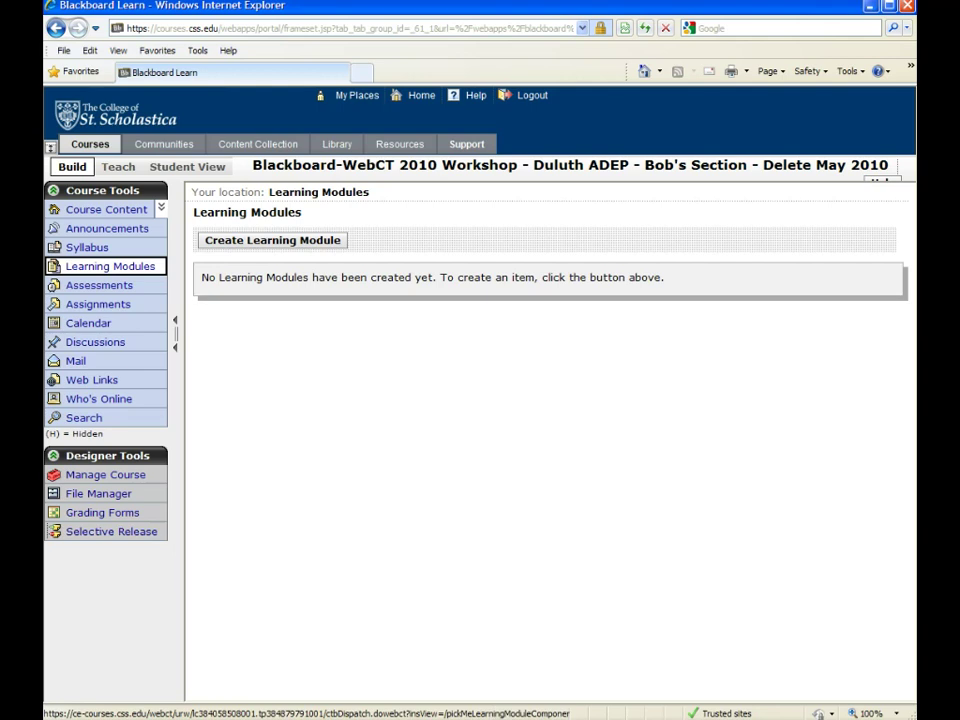
pyautogui.click(272, 240)
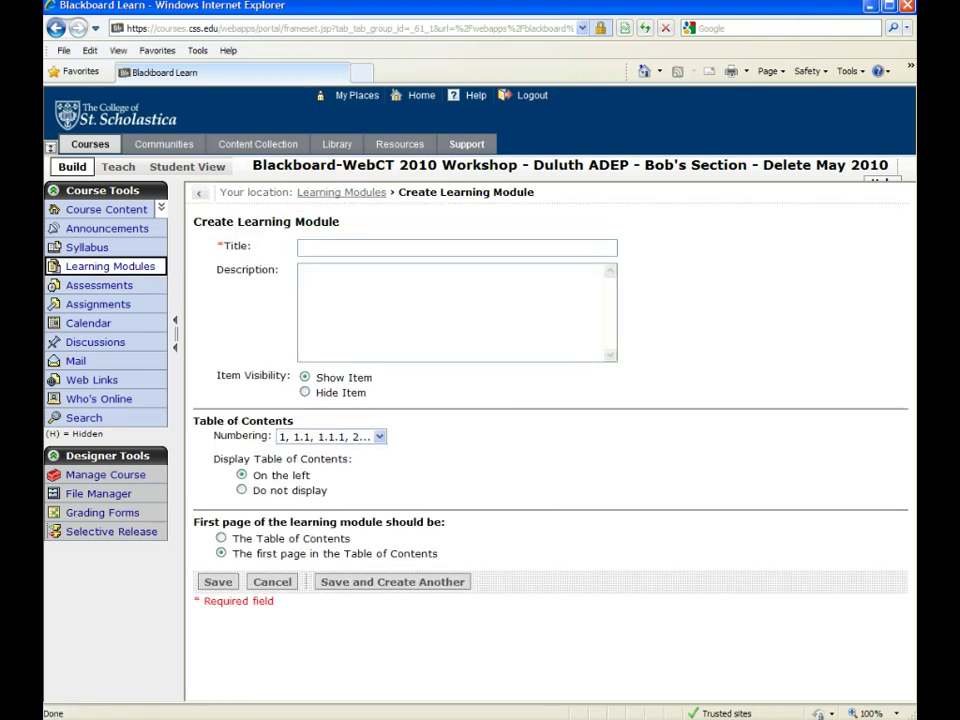
pyautogui.write('Welcome!')
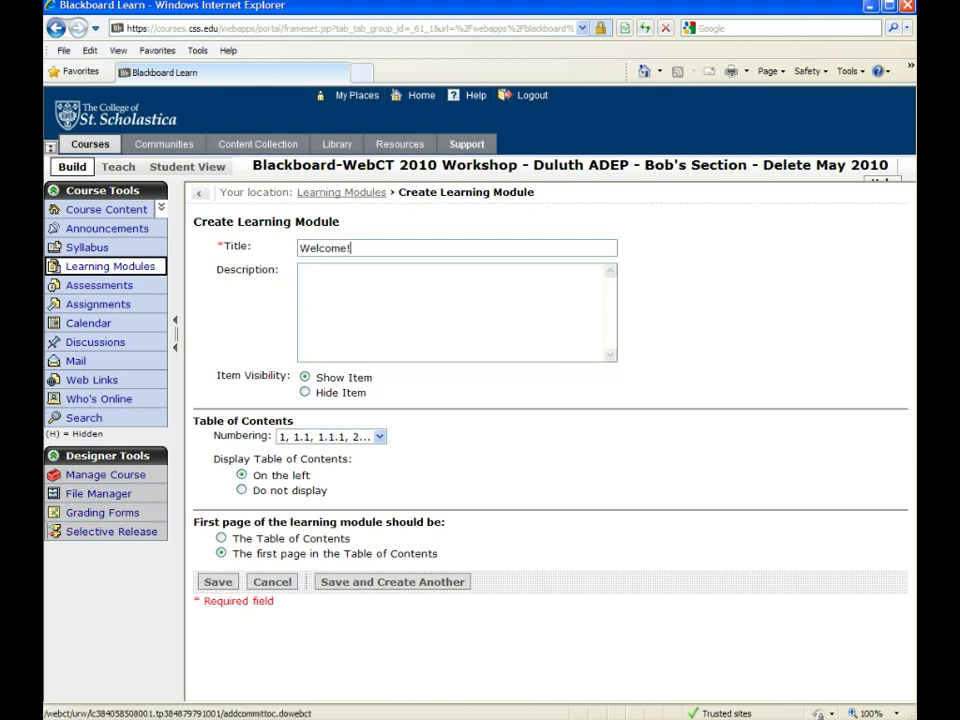
pyautogui.click(218, 581)
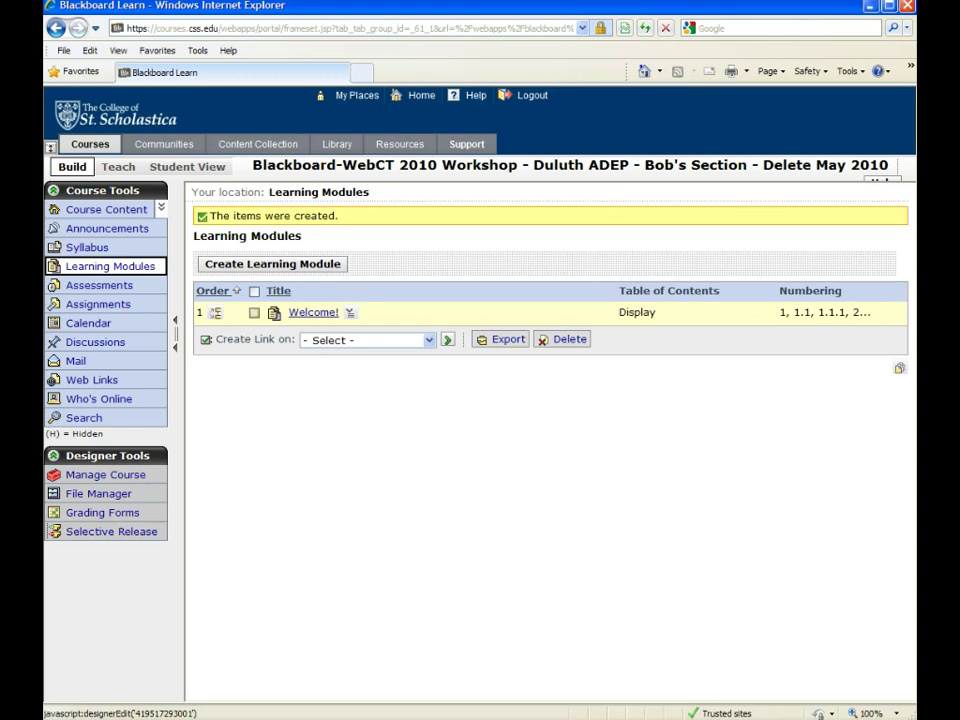
# Start a new file inside the Welcome! learning module and title it "Welcome"
pyautogui.click(313, 312)
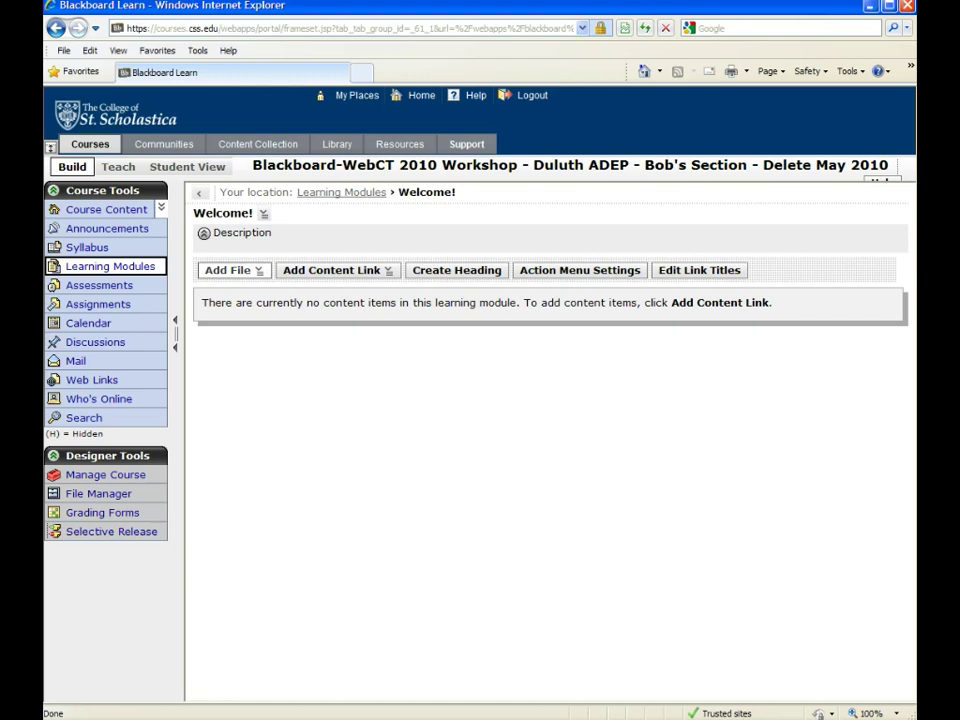
pyautogui.click(232, 270)
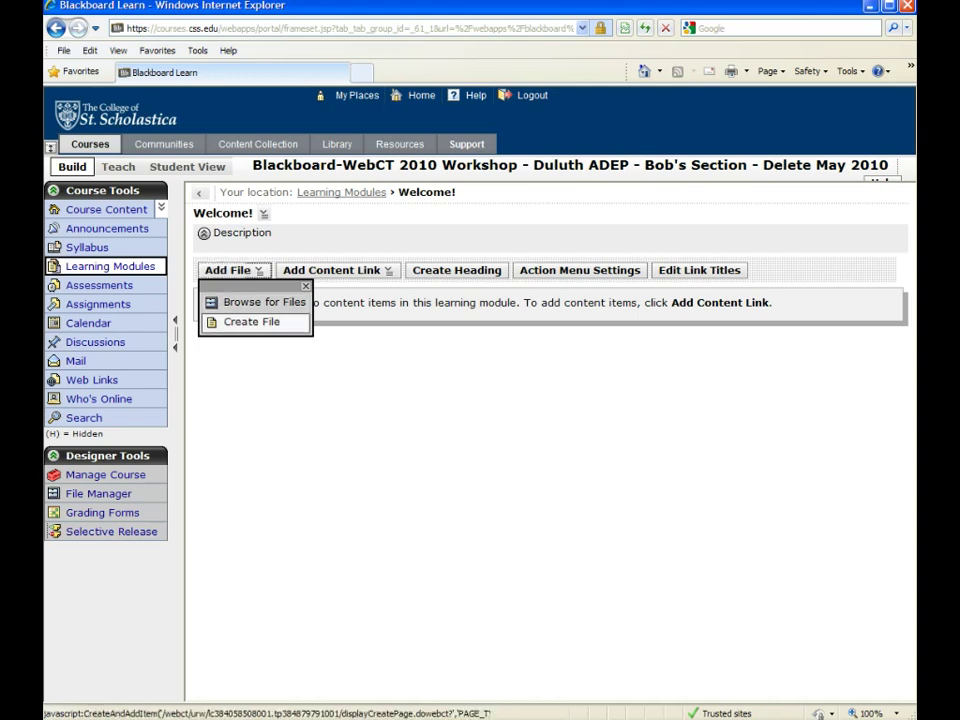
pyautogui.click(251, 321)
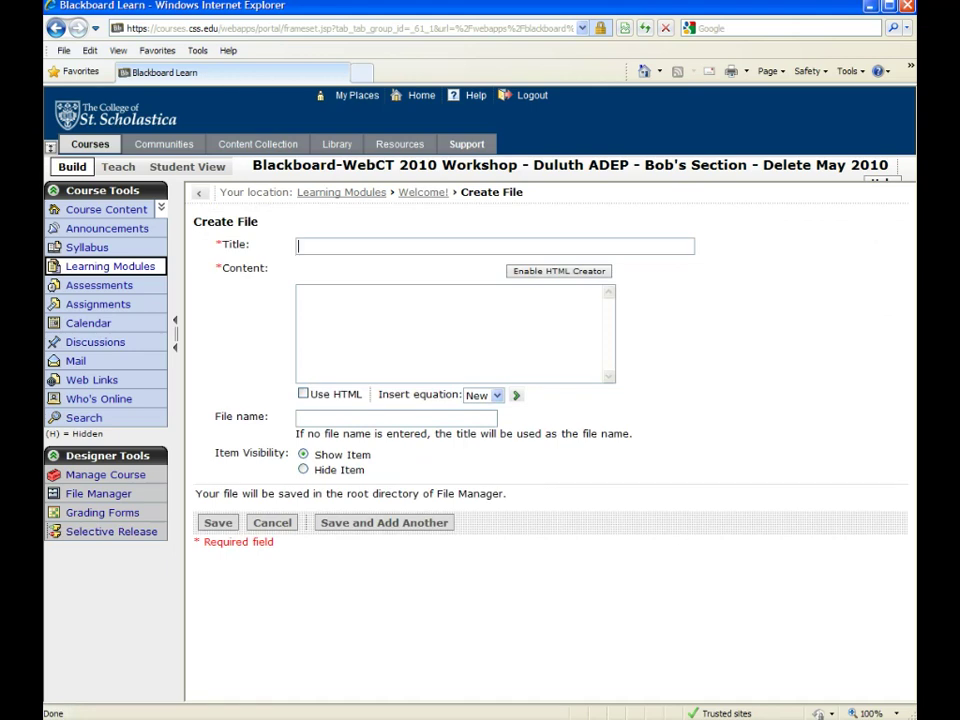
pyautogui.write('Welcome')
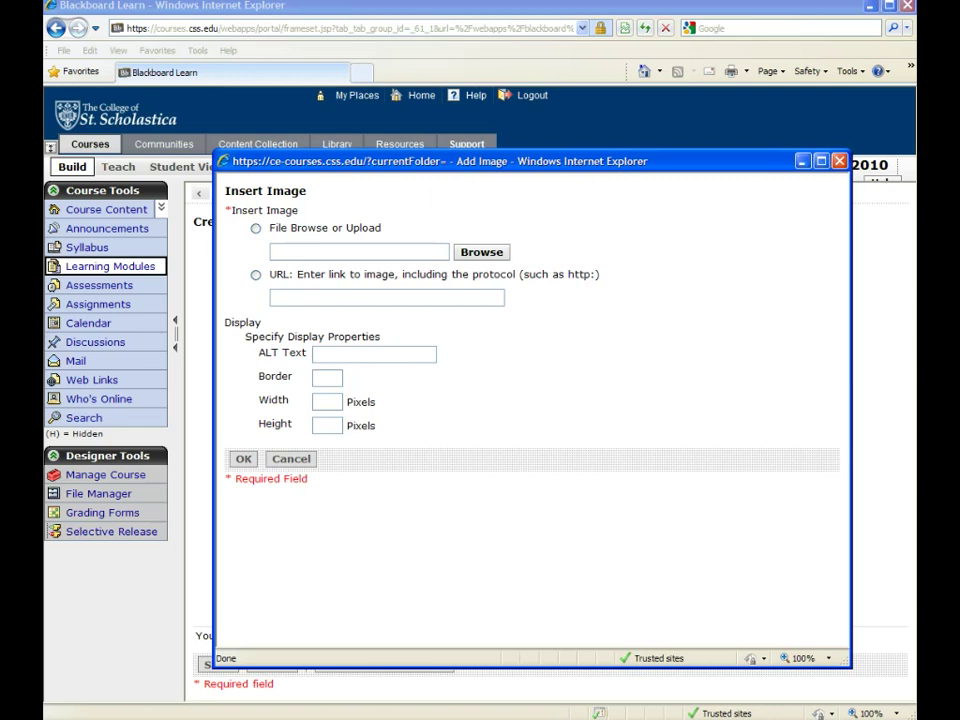
# Upload cssarial.jpg from the computer's Week4 folder as the image to insert in the page content
pyautogui.press('Return')
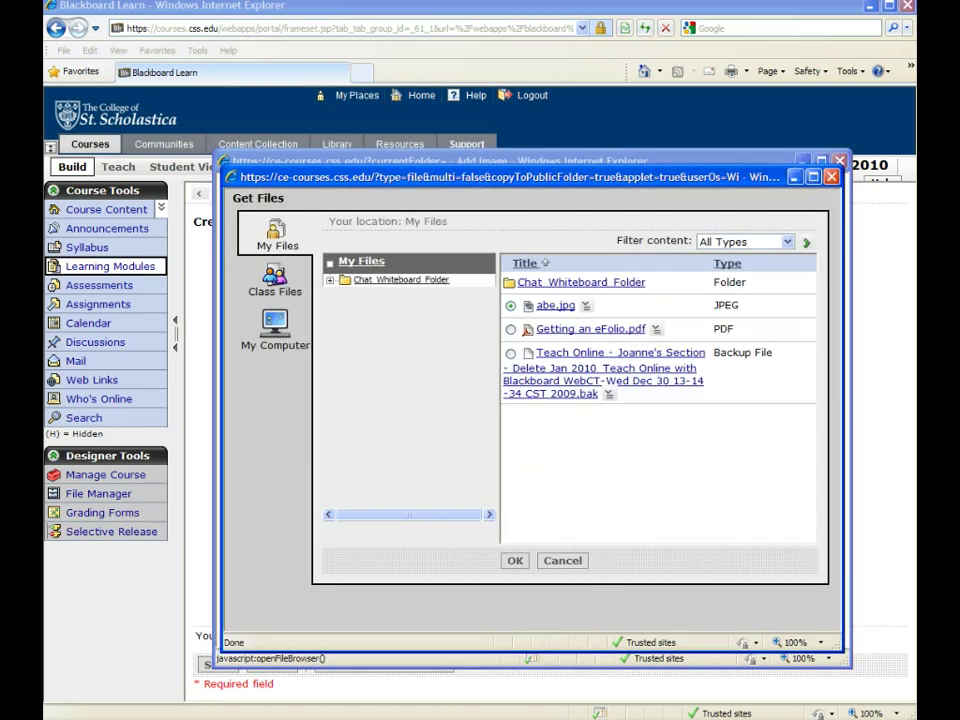
pyautogui.click(275, 325)
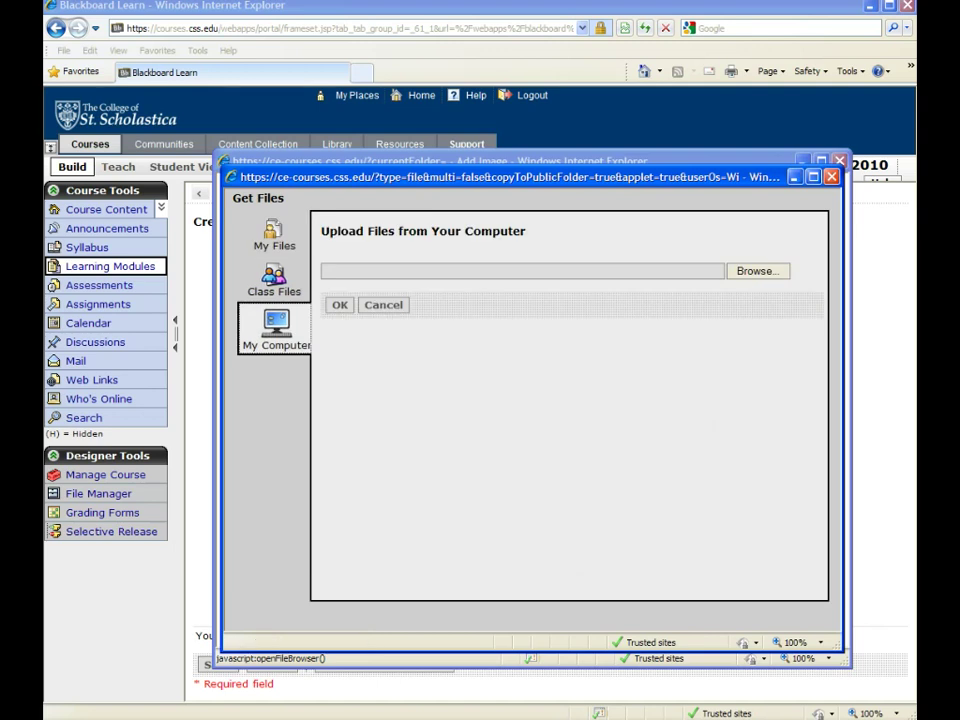
pyautogui.press('Return')
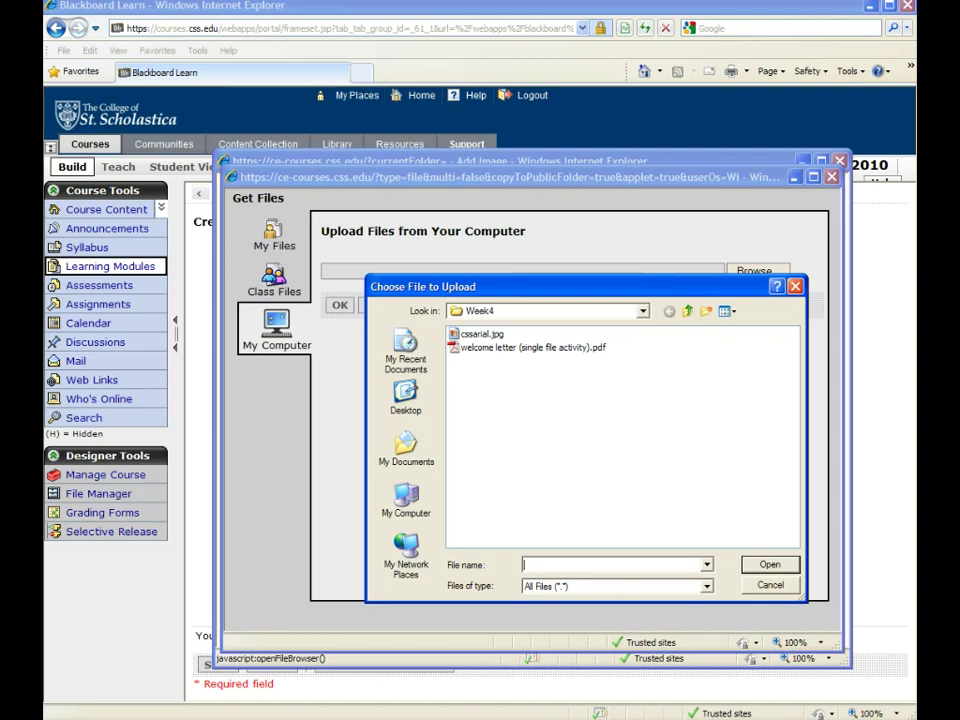
pyautogui.click(481, 333)
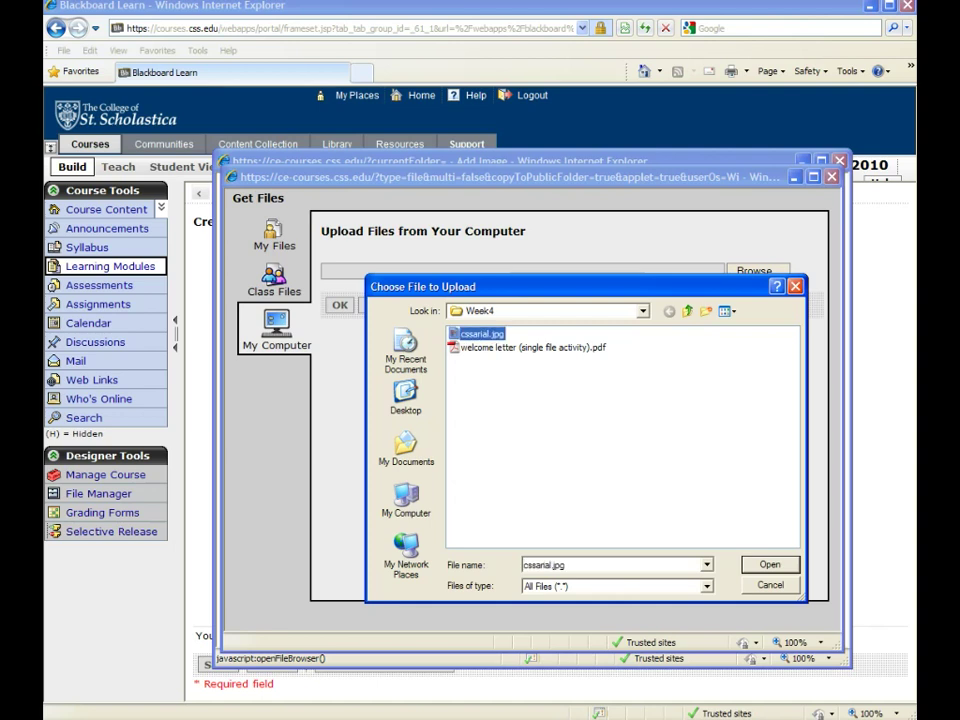
pyautogui.press('Return')
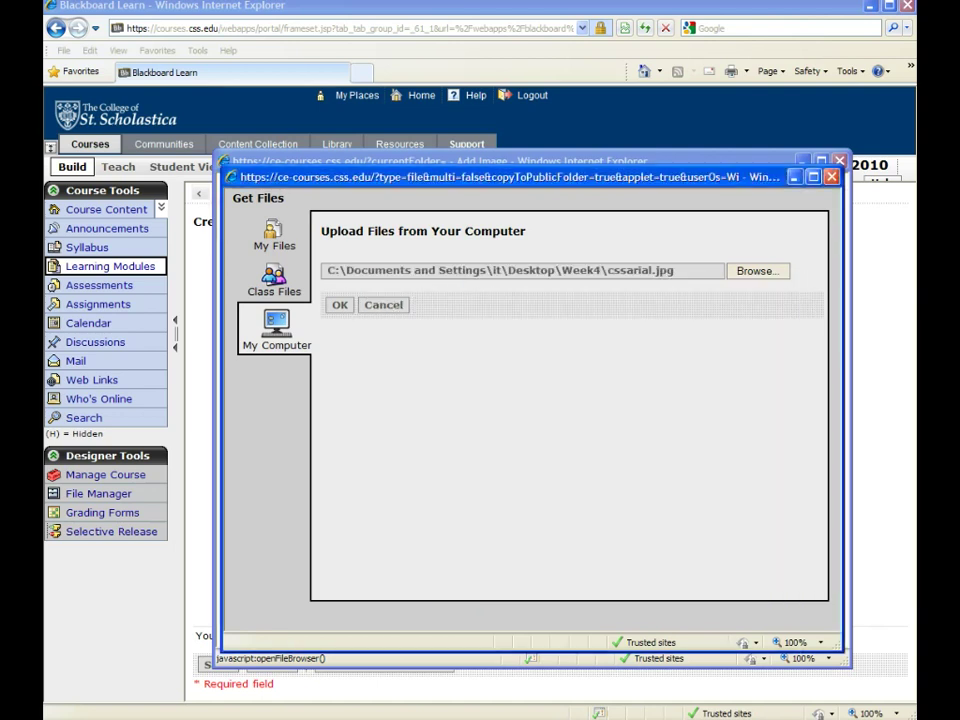
pyautogui.press('Tab')
pyautogui.press('Return')
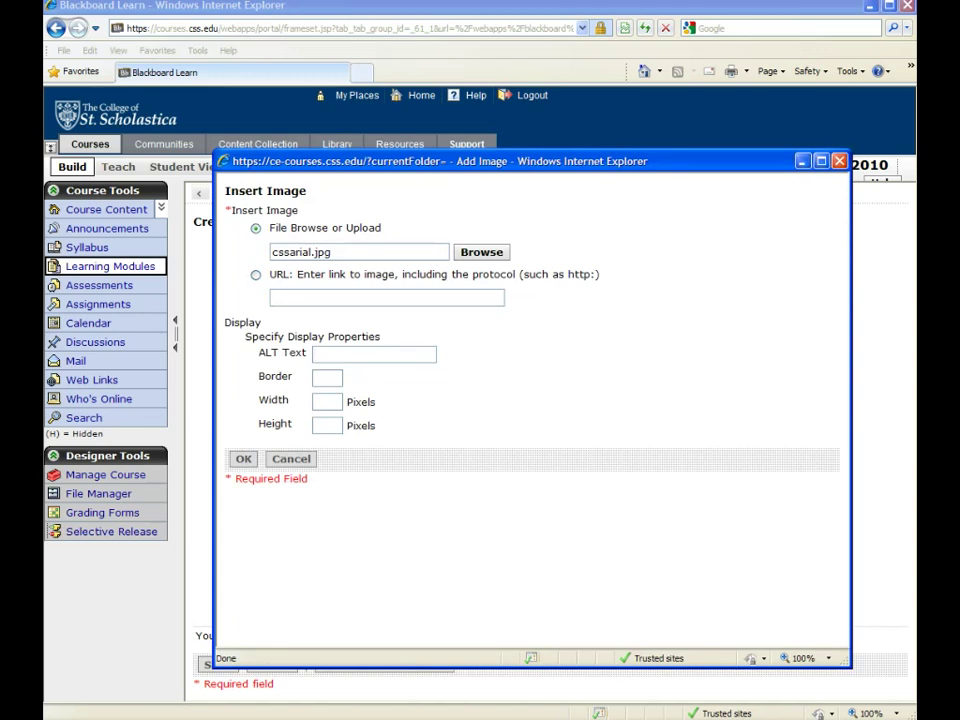
# Give the image the alternative text "Arial shot of the College of St. Scholastica" and insert it into the content
pyautogui.write('Arial shot of the Col')
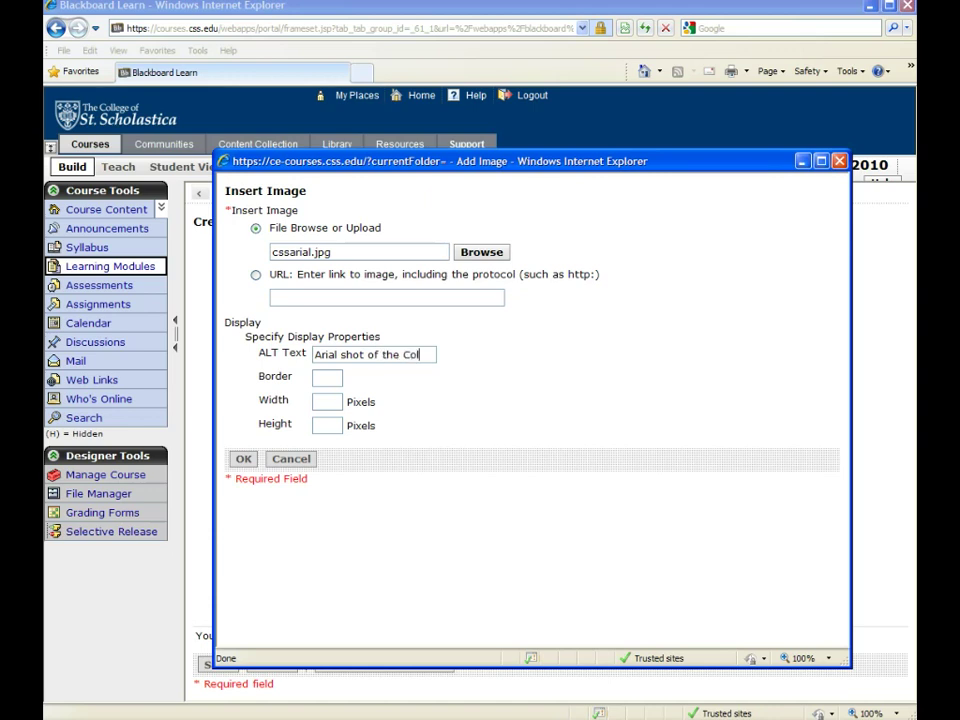
pyautogui.write('lege of S')
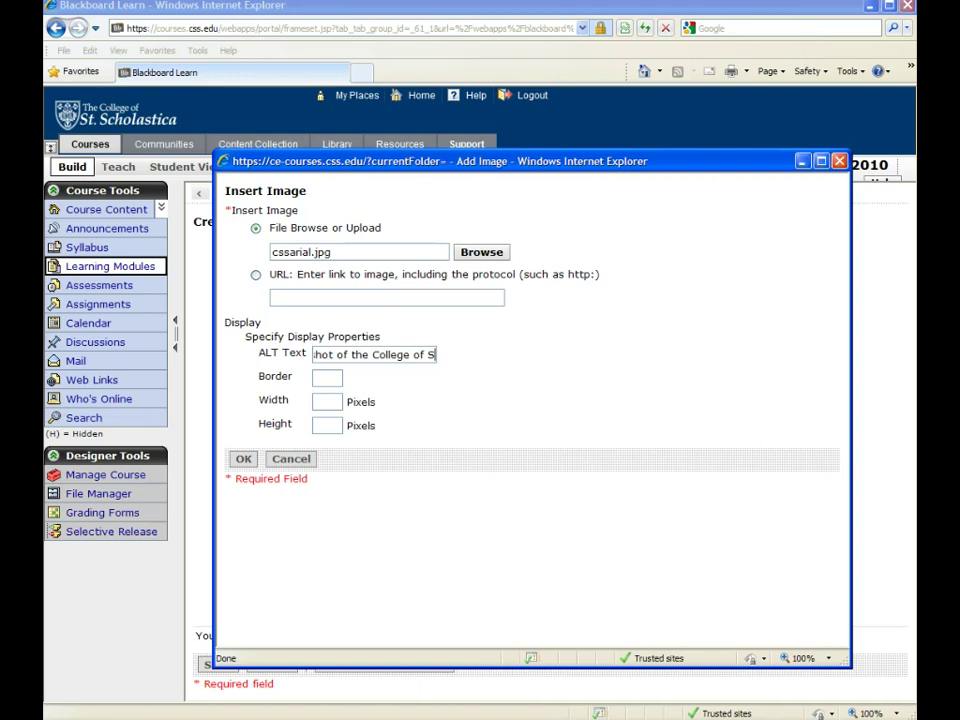
pyautogui.write('t.t.Scholastica')
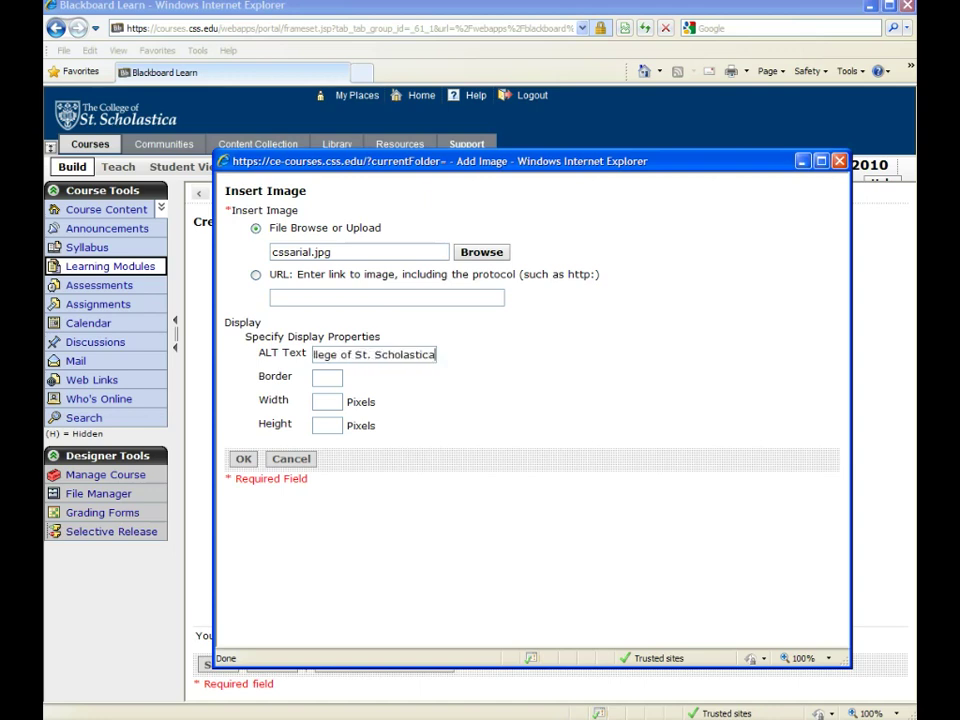
pyautogui.press('Return')
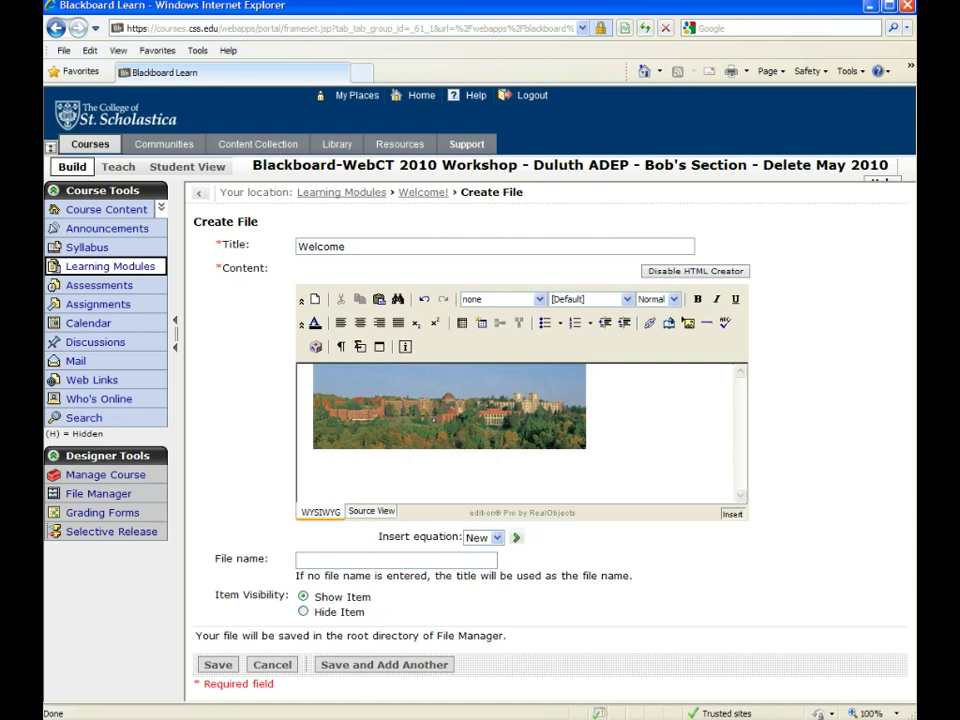
# Center the inserted image and add the centered line "Welcome to this Course!" below it
pyautogui.click(449, 406)
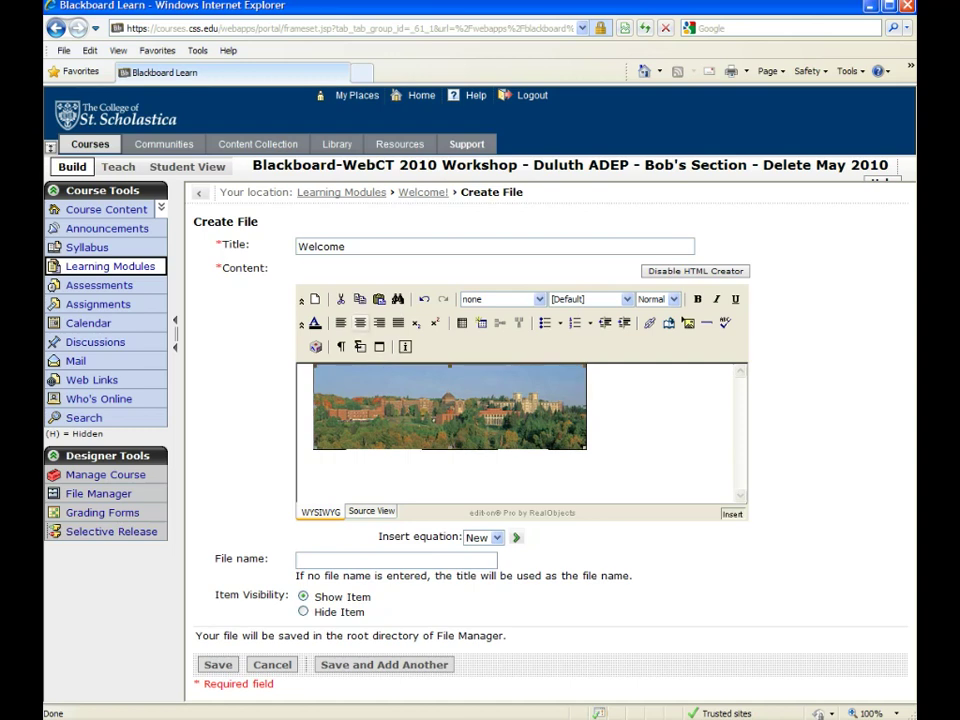
pyautogui.hotkey('ctrl', 'e')
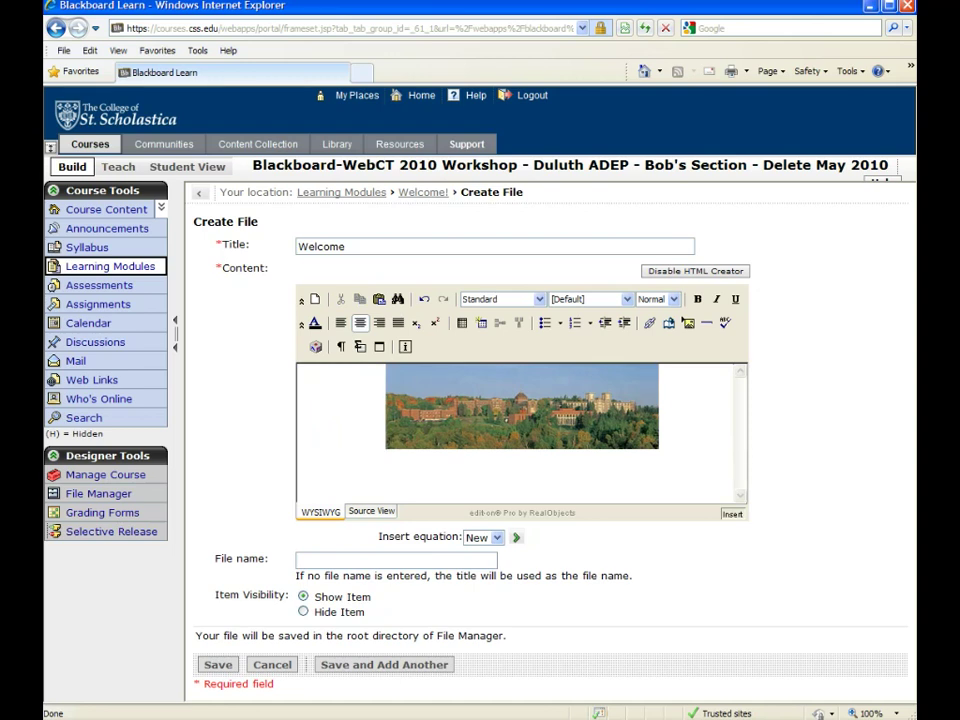
pyautogui.press('Return')
pyautogui.press('Return')
pyautogui.press('Return')
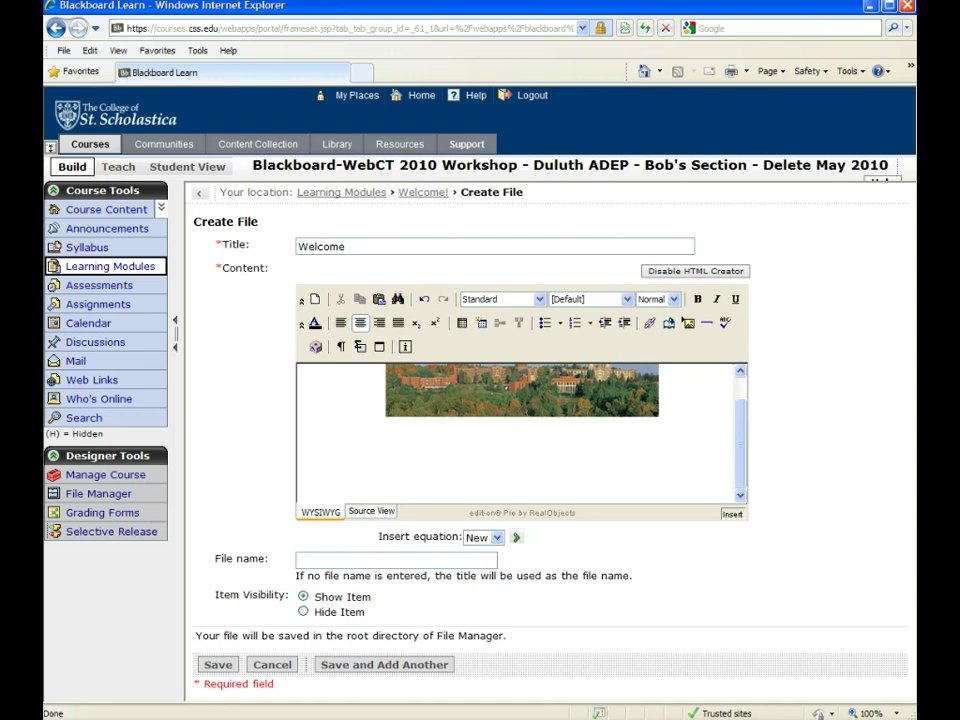
pyautogui.press('BackSpace')
pyautogui.write('Welcome to')
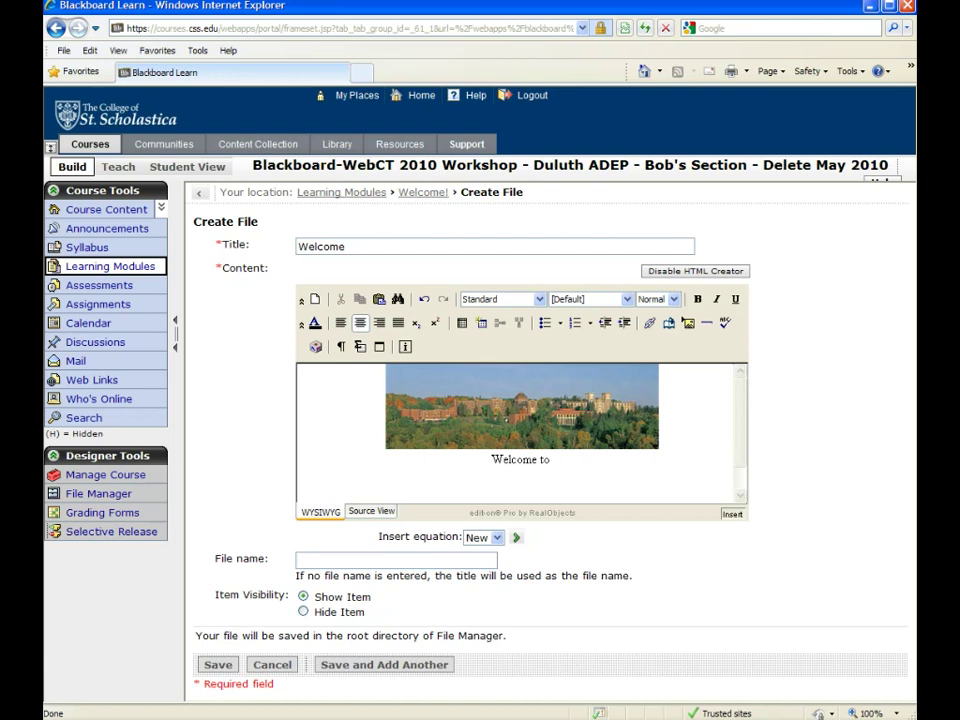
pyautogui.write(' this Course!')
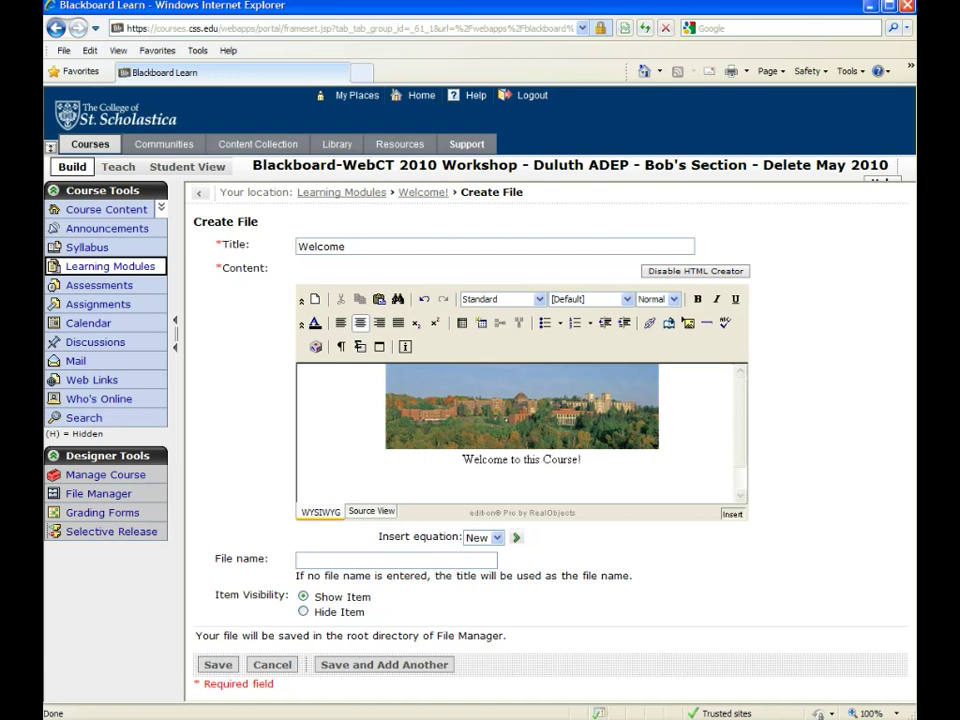
# Add the paragraph "During this week's learning module, you will do x, y, and z..." below the welcome line
pyautogui.press('Return')
pyautogui.write('During this we')
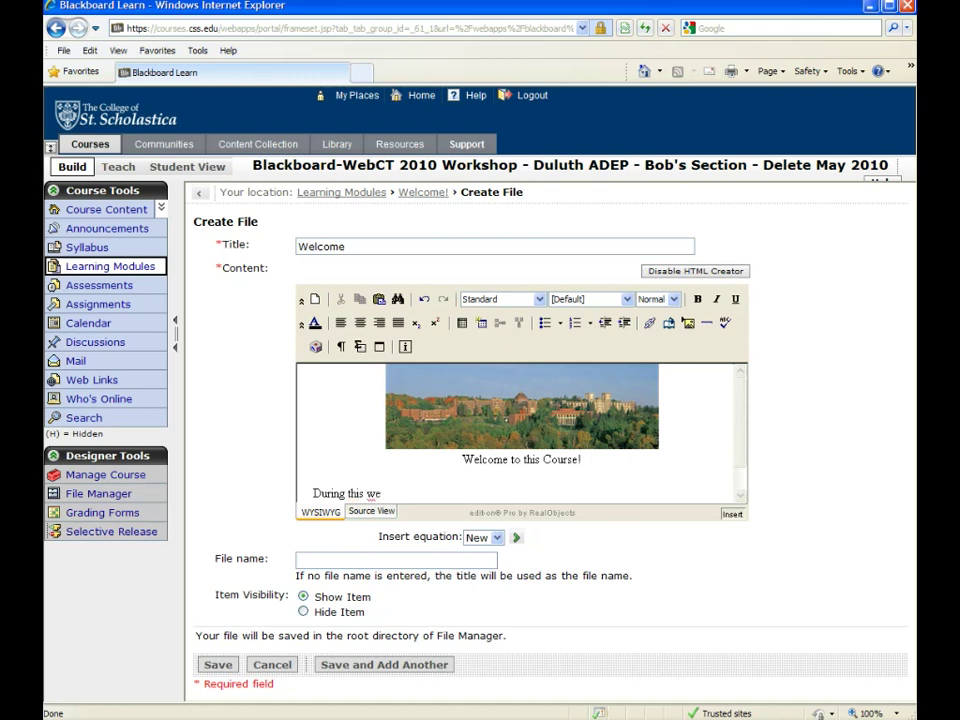
pyautogui.write("ek's learning module")
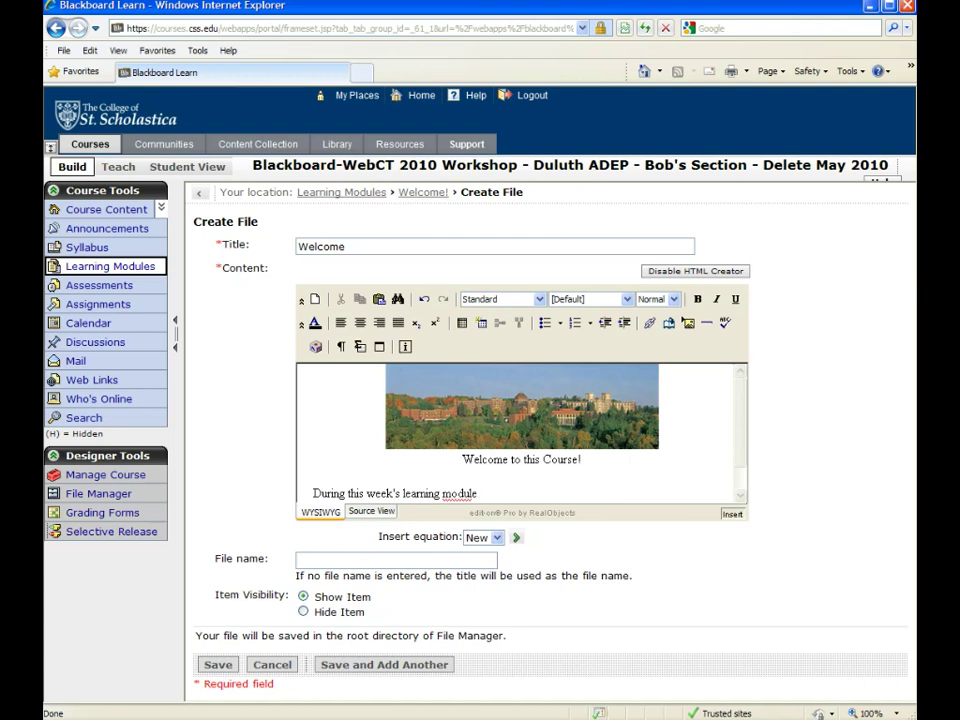
pyautogui.write(', you will do x, y, and z')
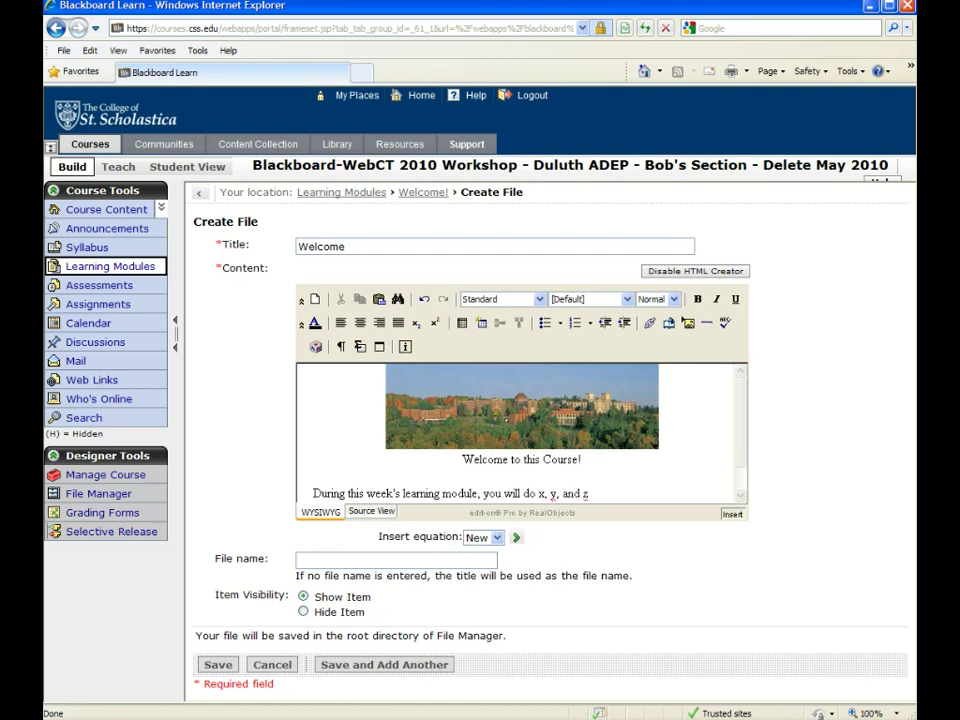
pyautogui.write('...')
# Color the line "Welcome to this Course!" with the standard red
pyautogui.moveTo(462, 459); pyautogui.dragTo(581, 459)
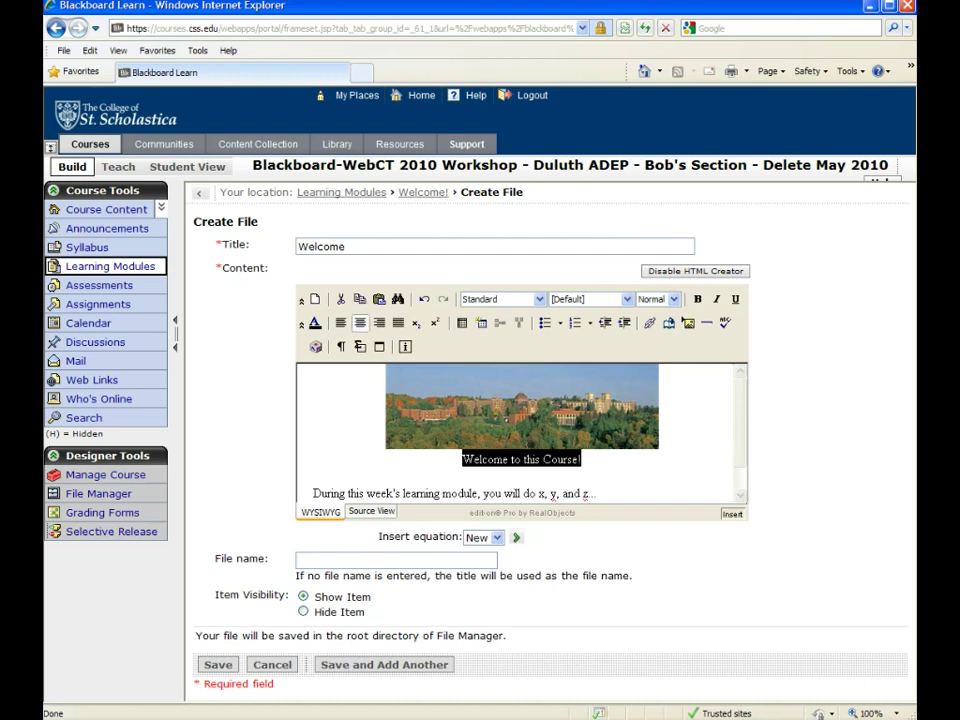
pyautogui.click(314, 322)
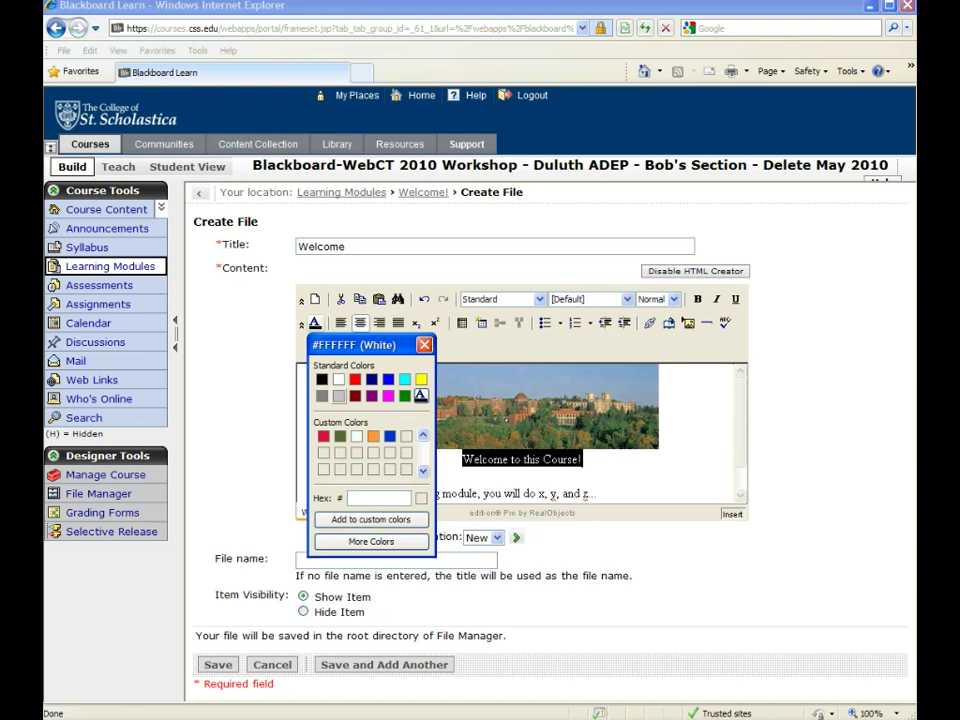
pyautogui.click(355, 379)
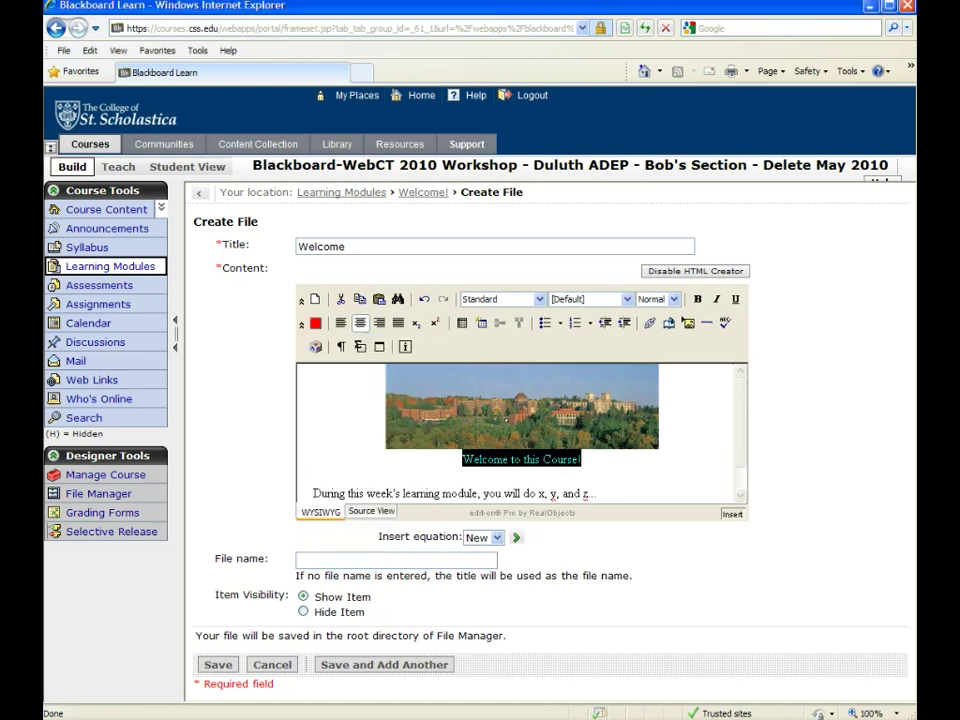
pyautogui.click(580, 459)
# Set the font size of both text lines below the image to 14
pyautogui.moveTo(462, 459); pyautogui.dragTo(597, 493)
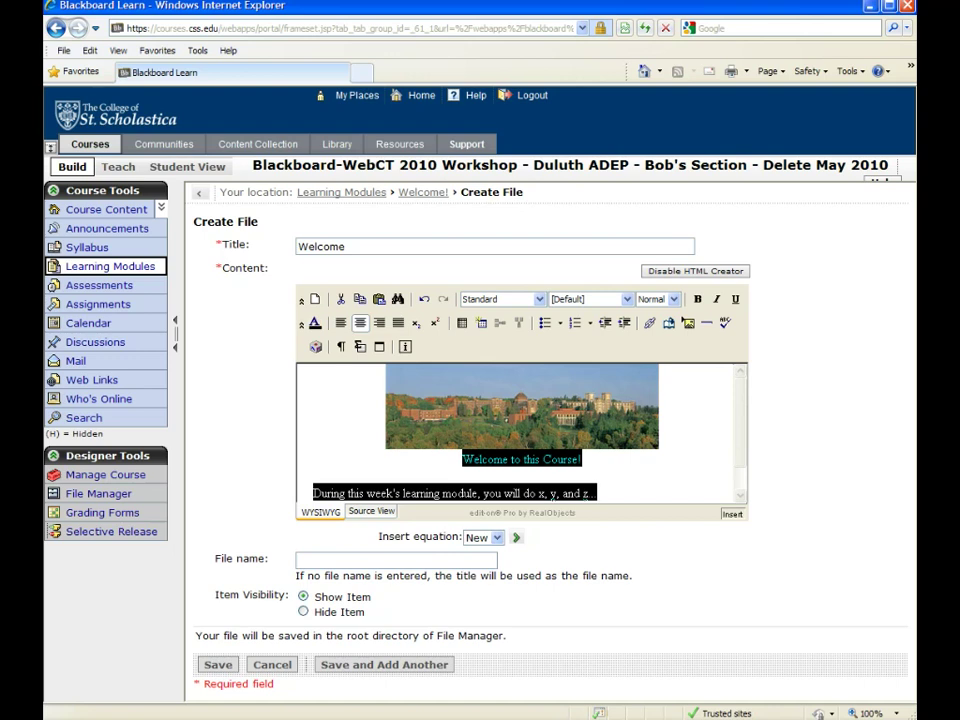
pyautogui.click(674, 299)
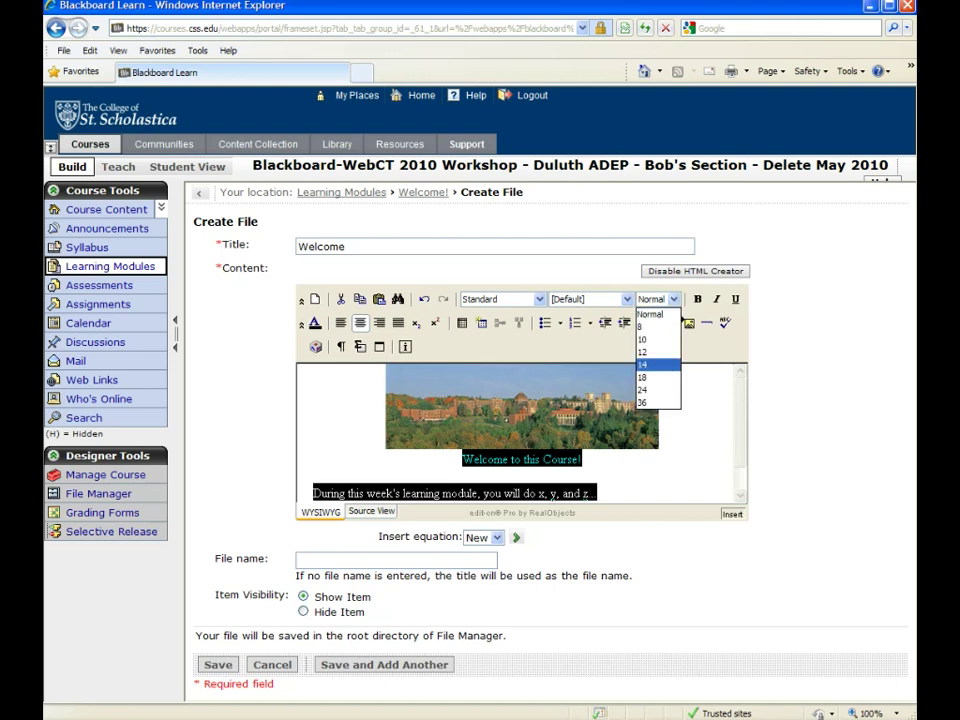
pyautogui.click(690, 364)
# Set the font of both text lines below the image to Comic Sans MS and save the welcome page
pyautogui.click(627, 299)
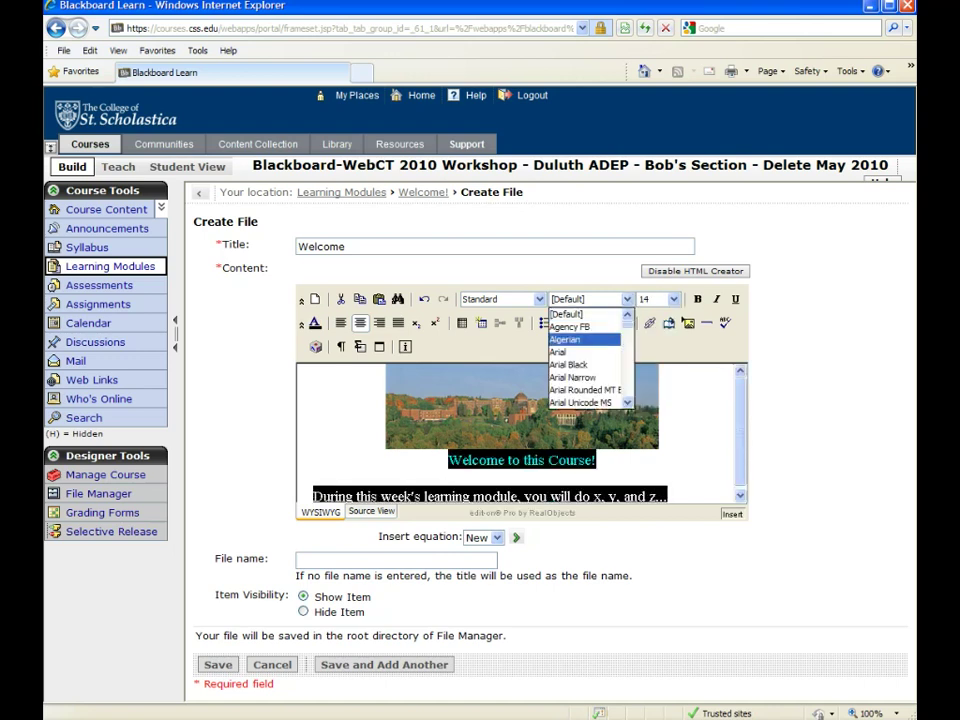
pyautogui.scroll(-7, 588, 358)
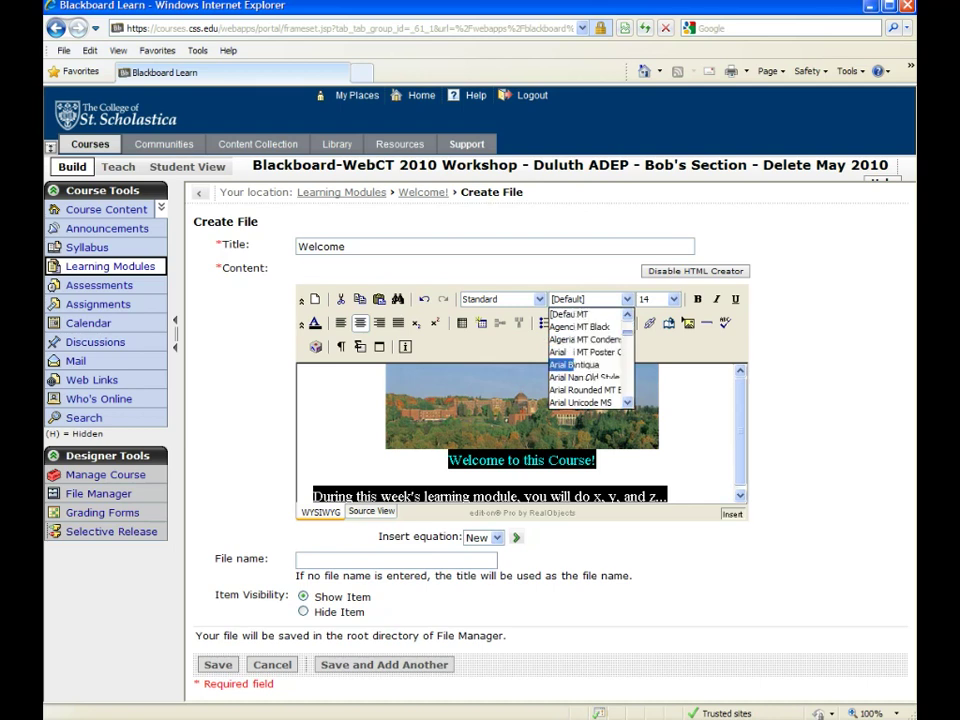
pyautogui.scroll(-4, 588, 358)
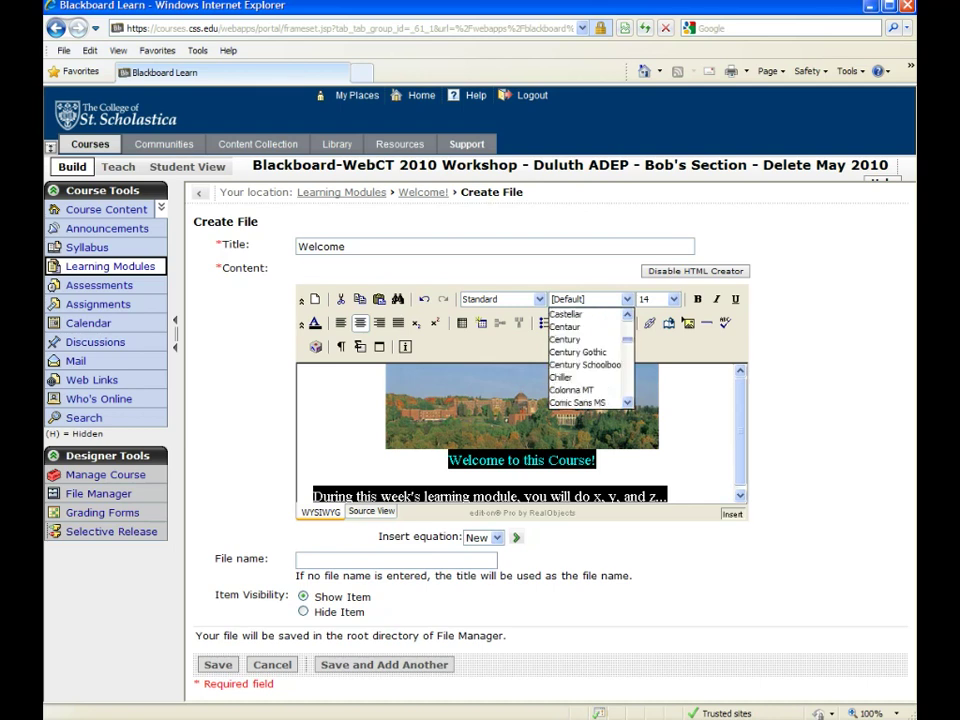
pyautogui.scroll(-3, 588, 358)
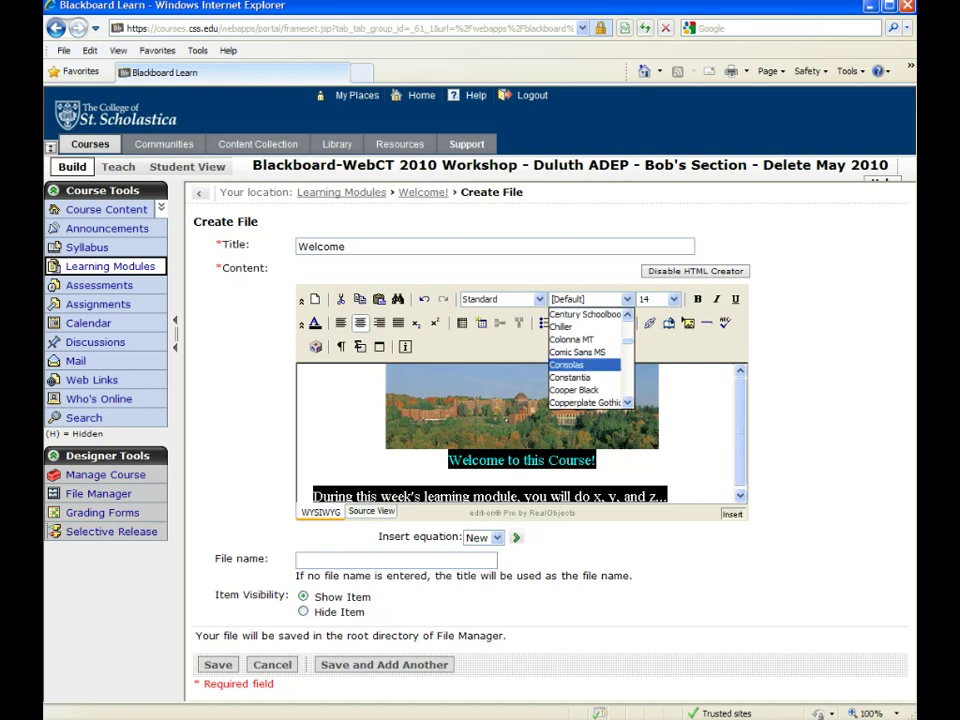
pyautogui.click(577, 352)
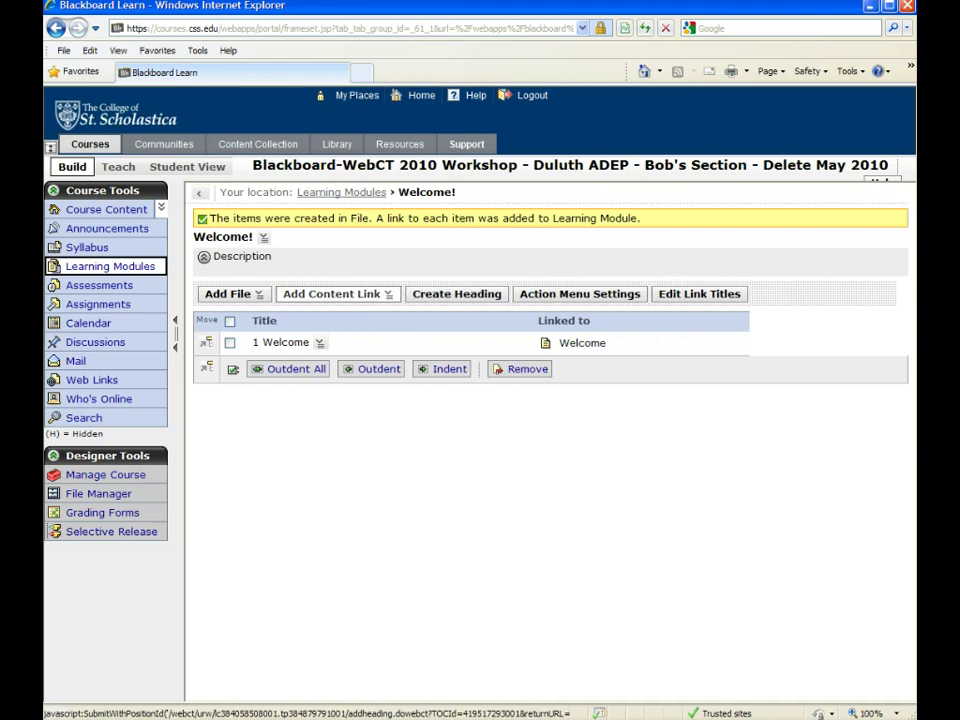
# Add the existing web link "The College of St. Scholastica" from the inventory to the Welcome! module
pyautogui.click(331, 294)
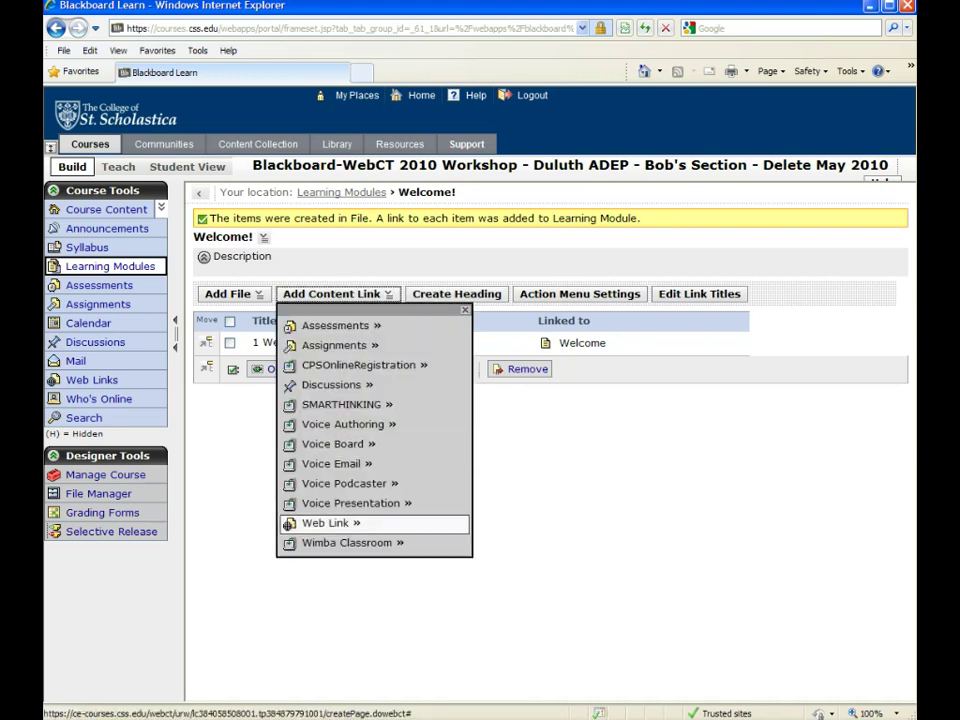
pyautogui.click(325, 523)
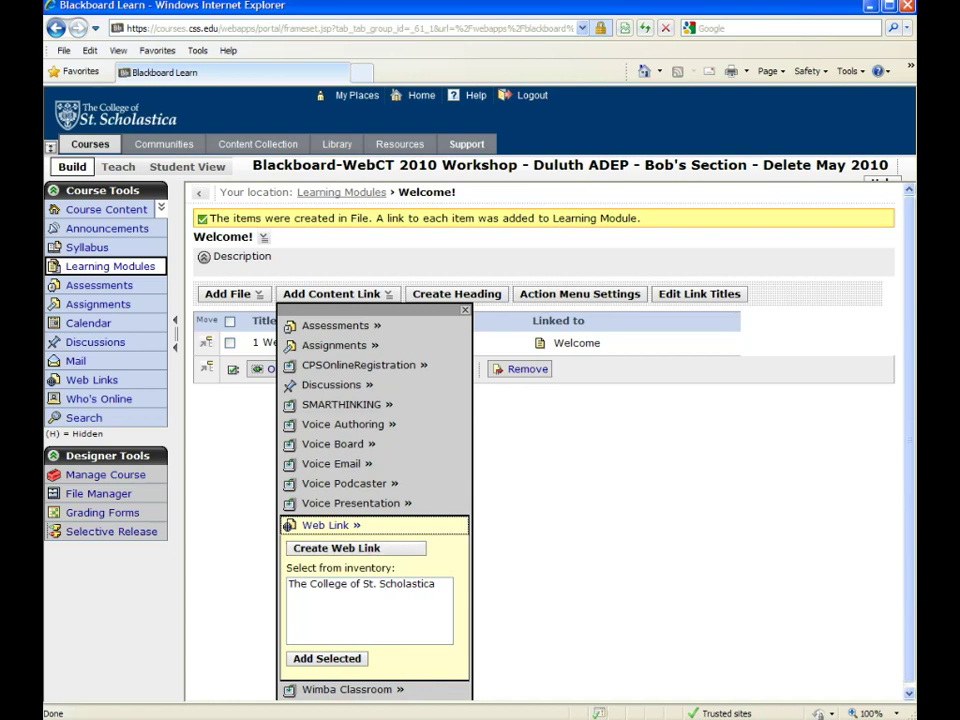
pyautogui.click(360, 583)
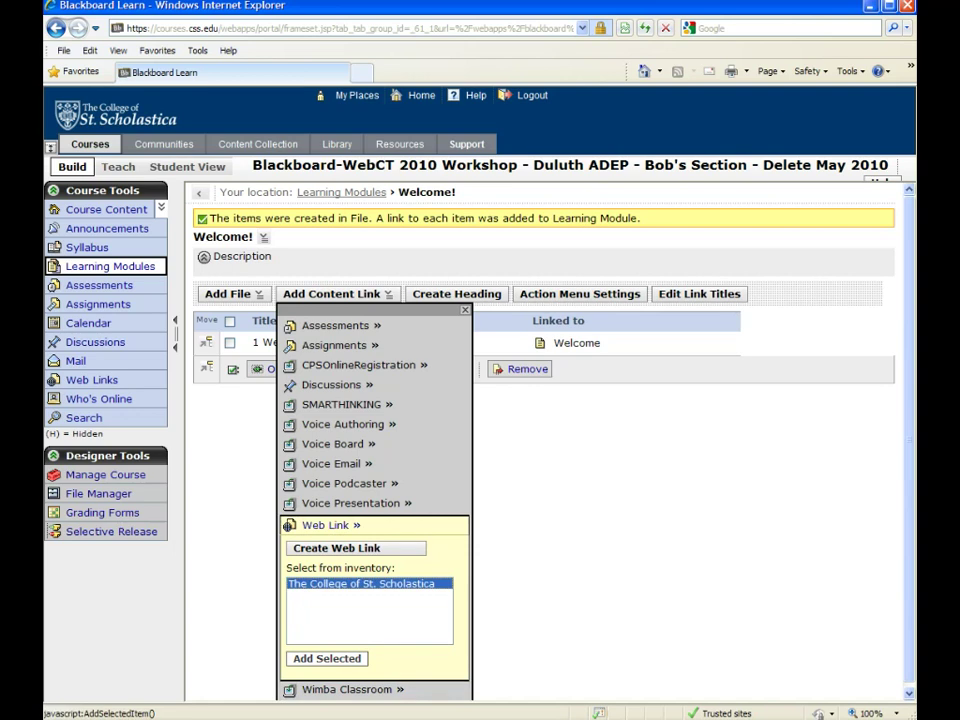
pyautogui.click(327, 658)
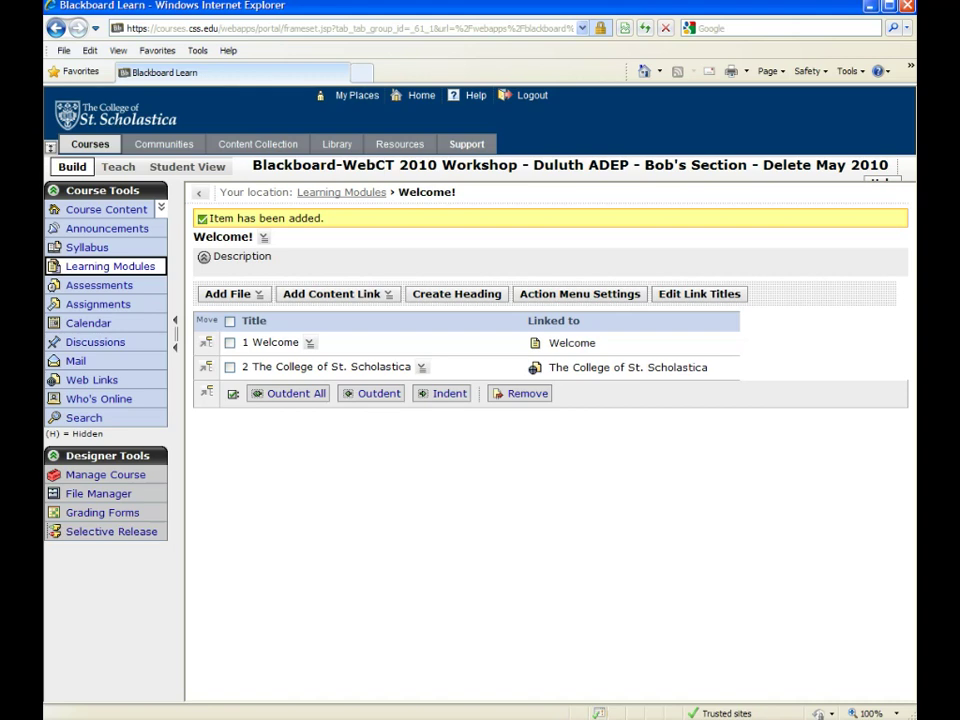
# Upload "welcome letter (single file activity).pdf" from the computer's Week4 folder and add it to the Welcome! module
pyautogui.click(227, 294)
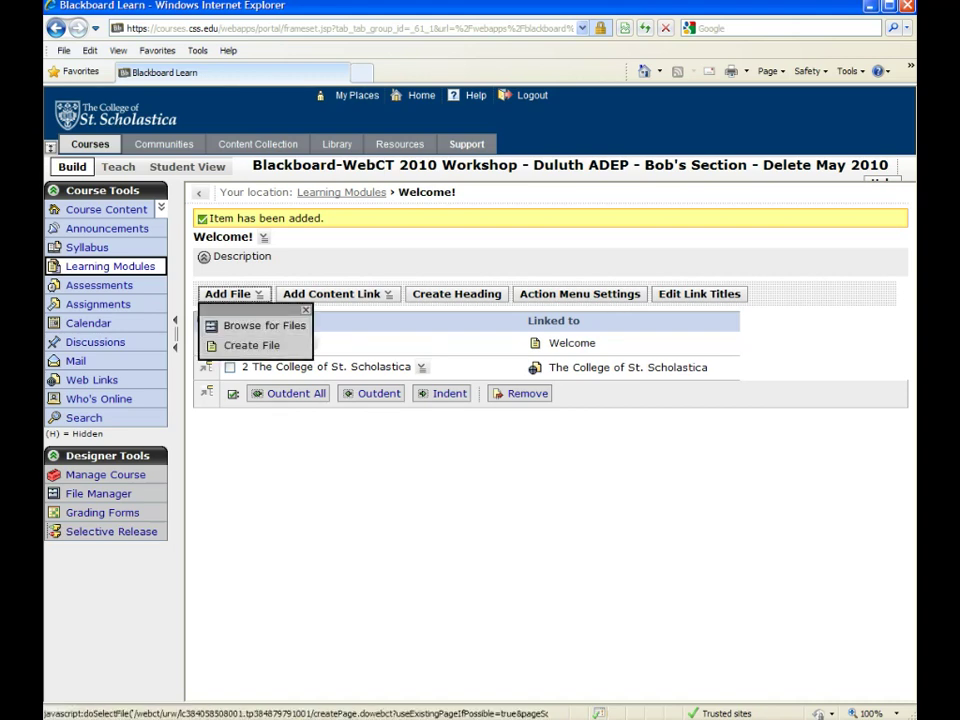
pyautogui.click(262, 325)
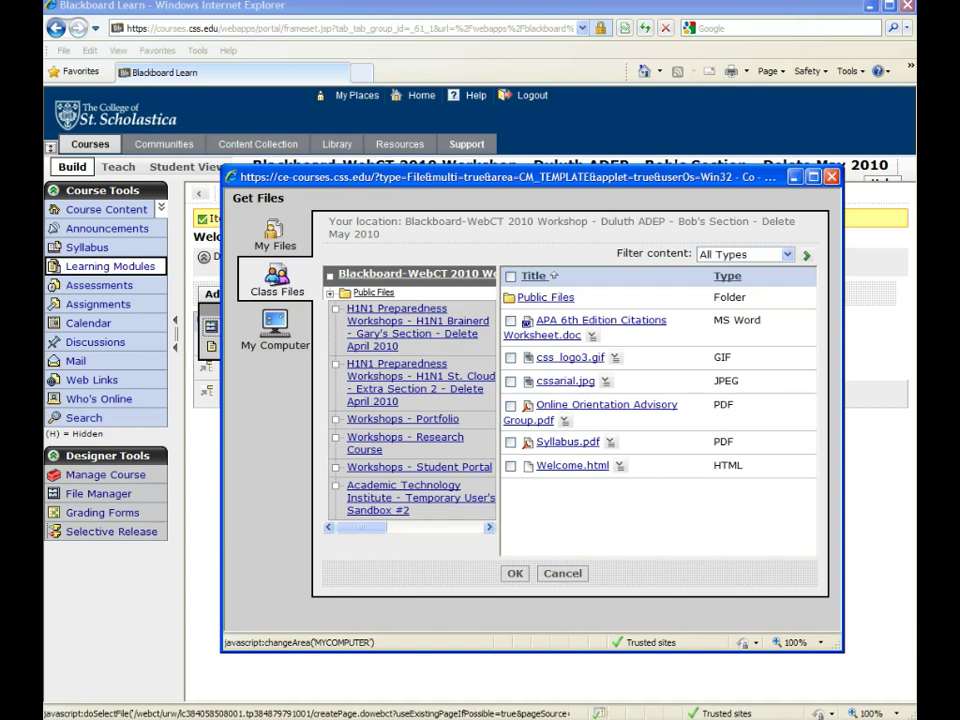
pyautogui.click(275, 330)
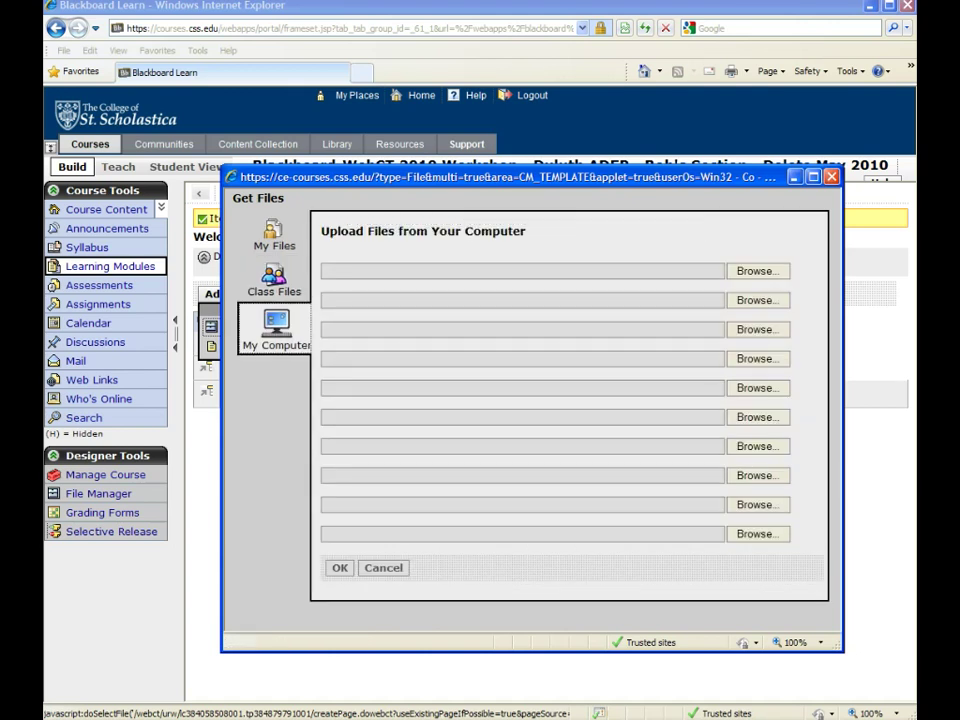
pyautogui.click(757, 271)
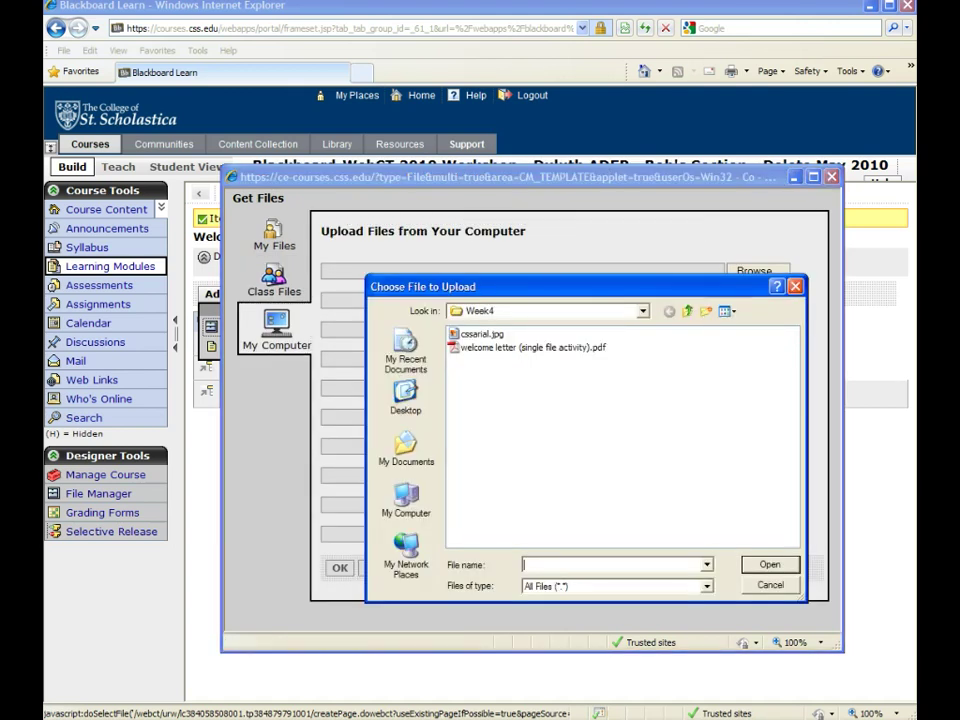
pyautogui.doubleClick(533, 347)
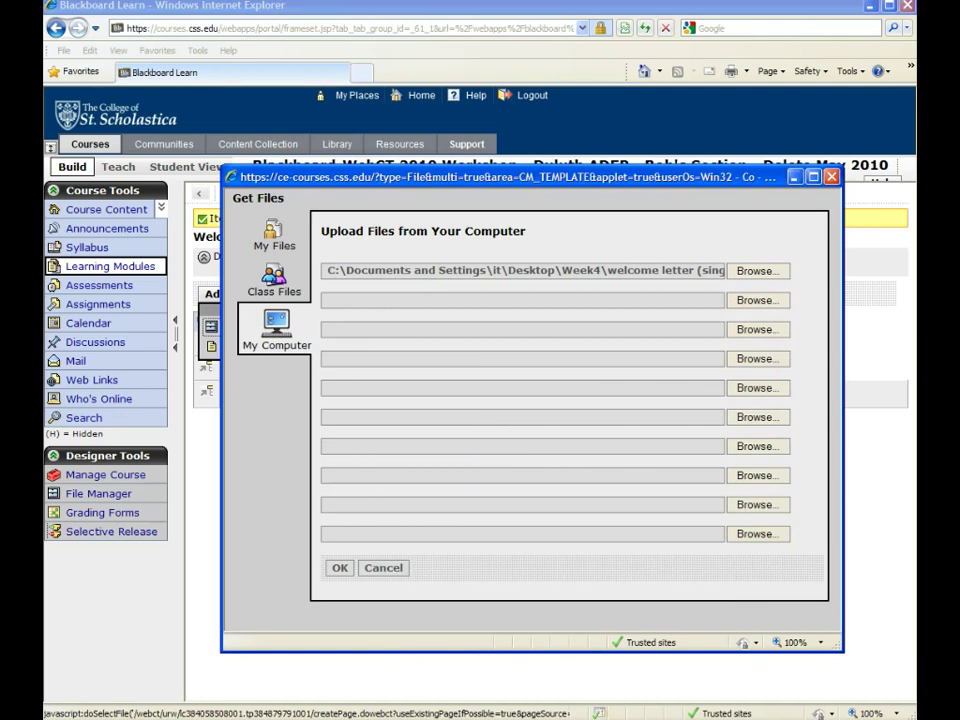
pyautogui.click(340, 567)
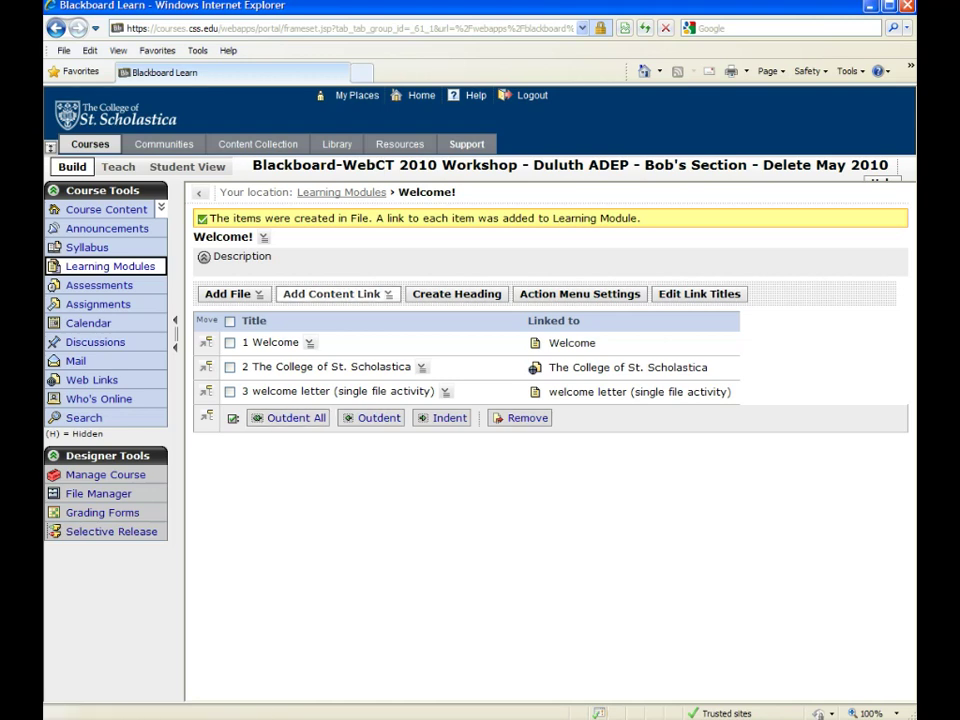
# Create a threaded discussion topic in the module titled "Please Introduce Yourself" with the description "Use this area to provide a brief introduction..."
pyautogui.click(332, 294)
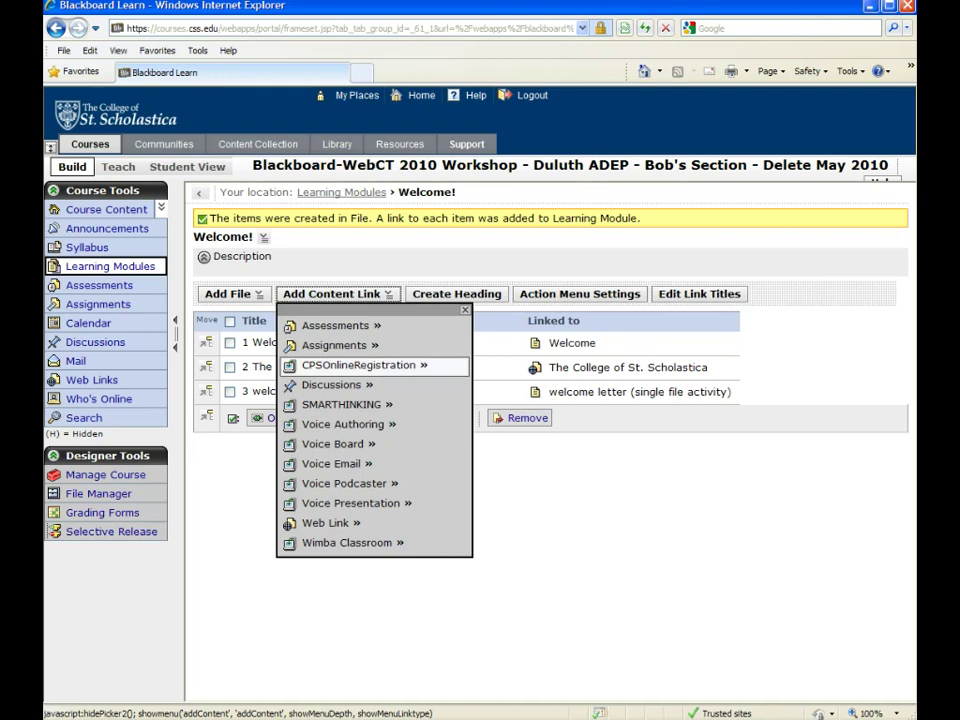
pyautogui.click(331, 385)
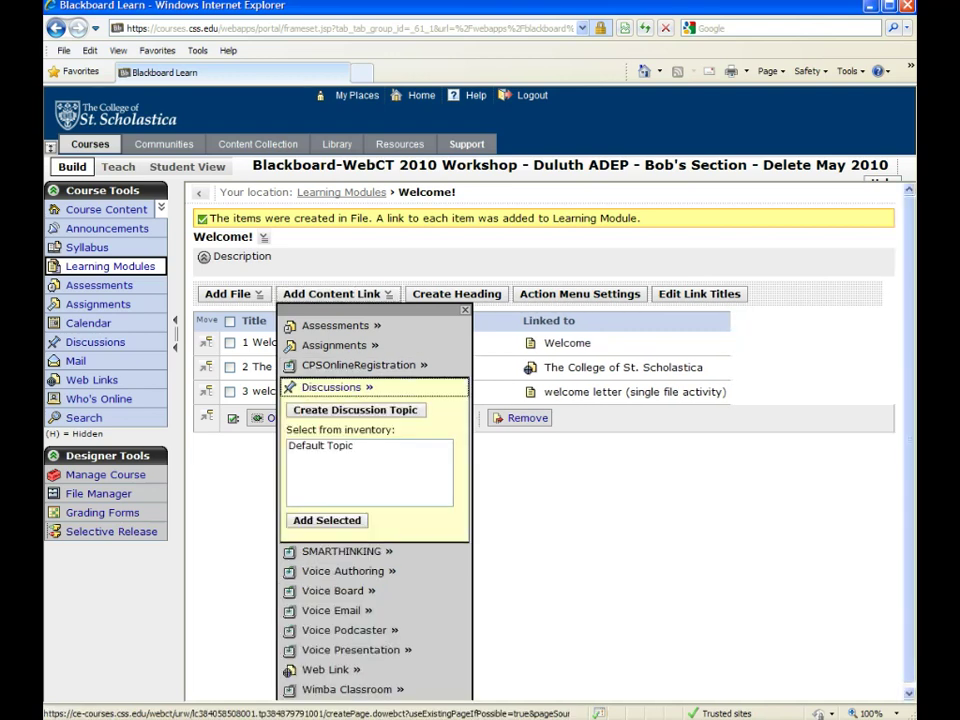
pyautogui.click(355, 410)
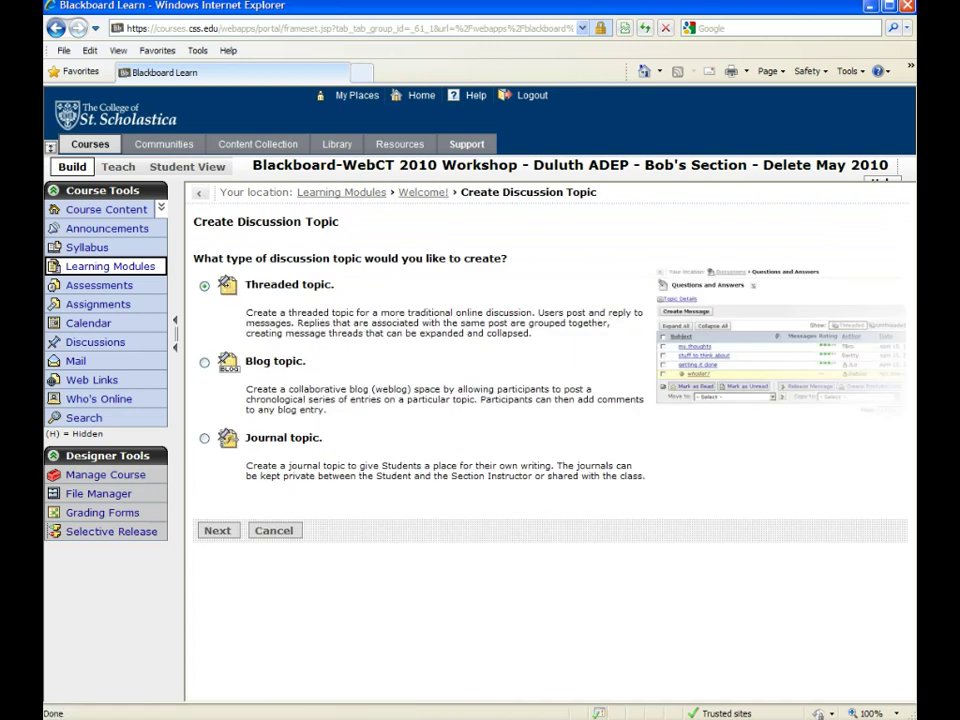
pyautogui.click(218, 530)
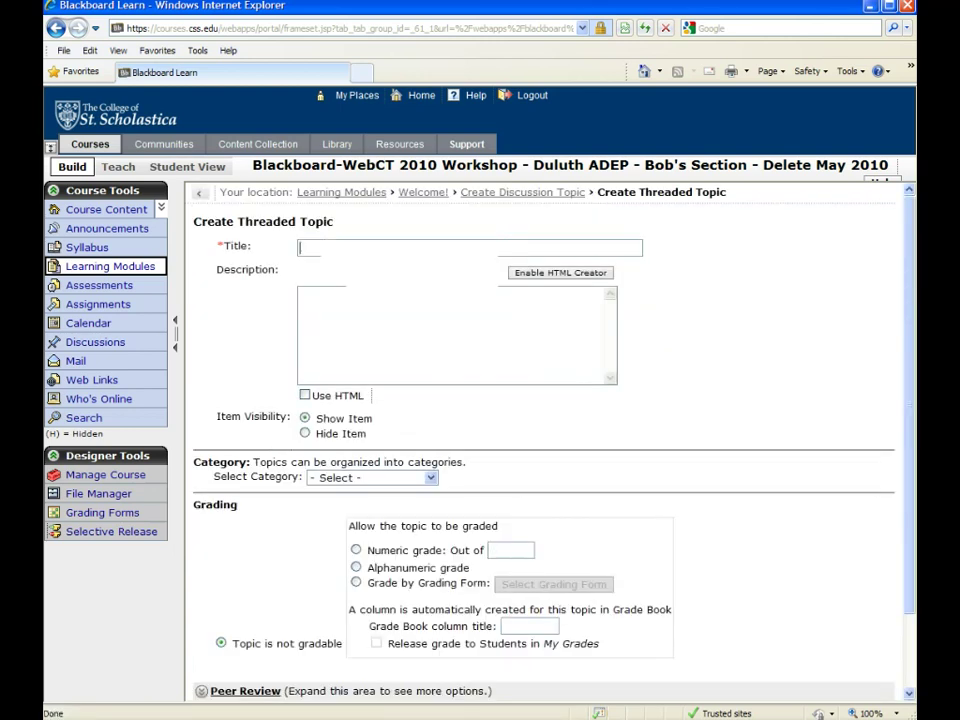
pyautogui.write('Please Introduce Yourself')
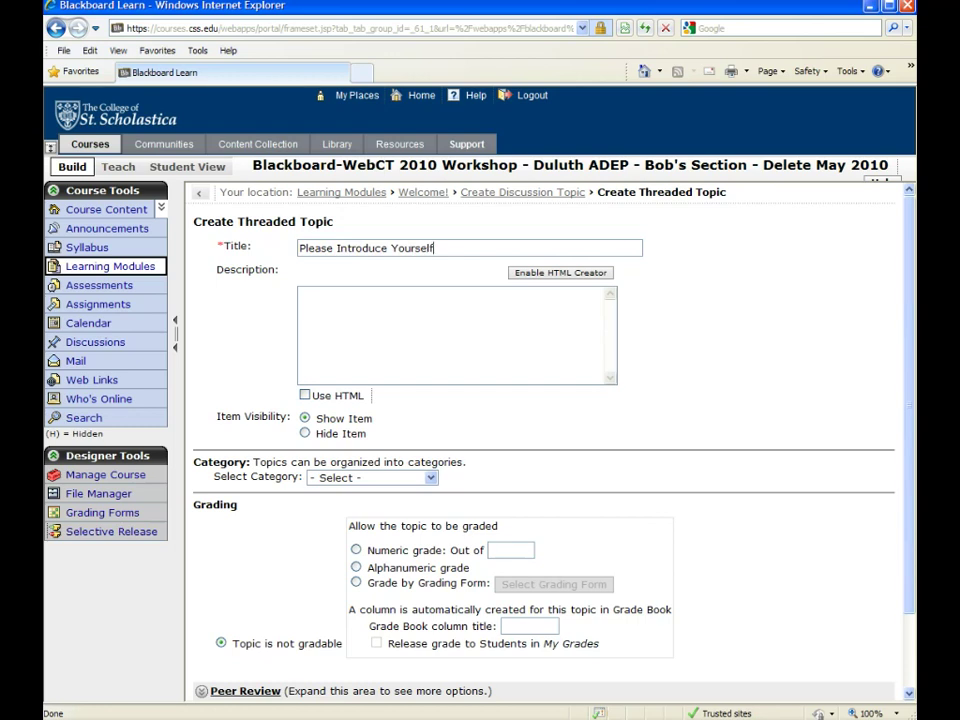
pyautogui.click(300, 295)
pyautogui.write('Use this area to provide a ')
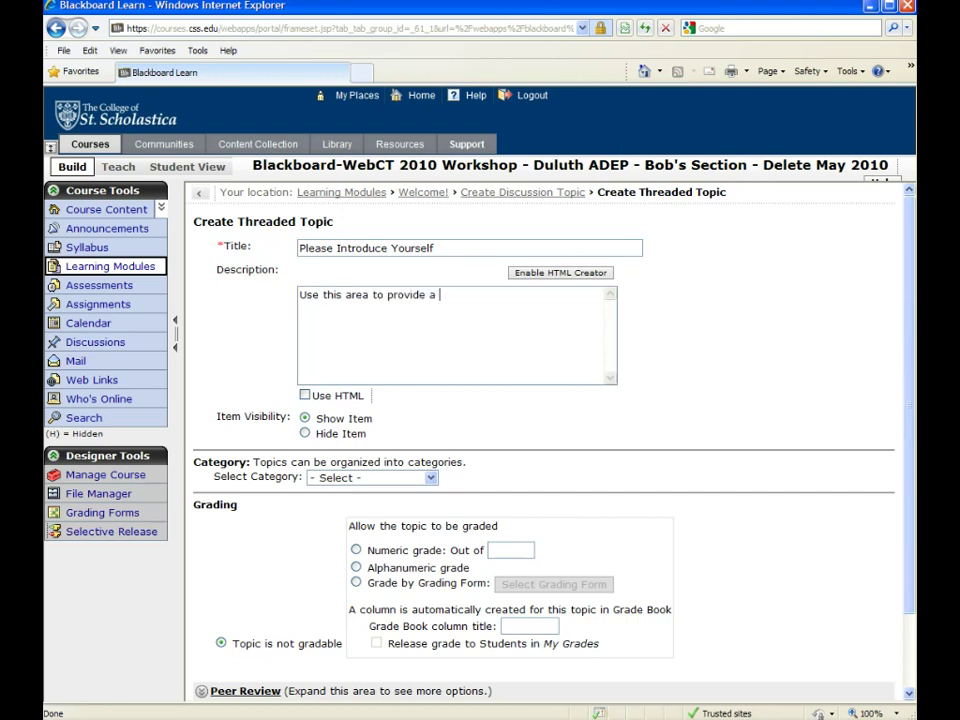
pyautogui.write('brief introductio')
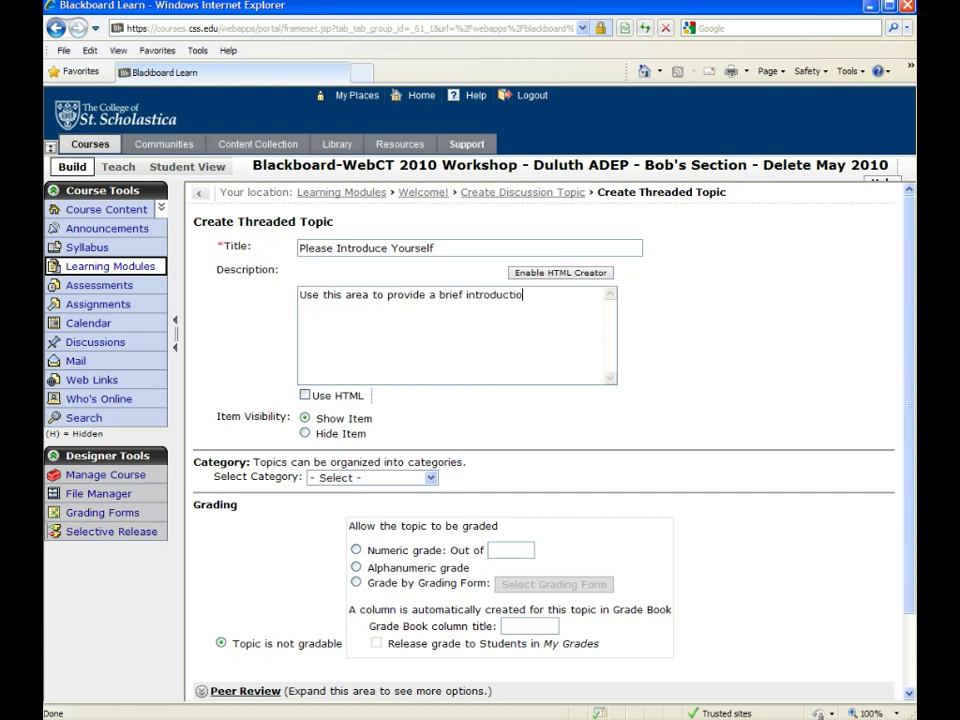
pyautogui.write('n...')
pyautogui.scroll(-3, 540, 440)
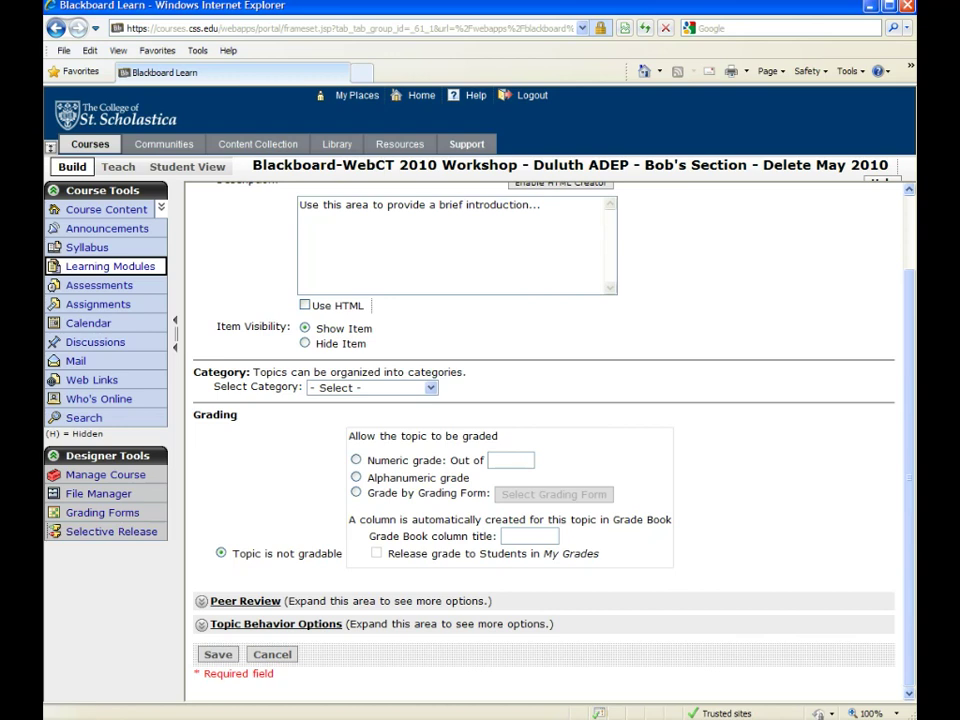
pyautogui.click(218, 654)
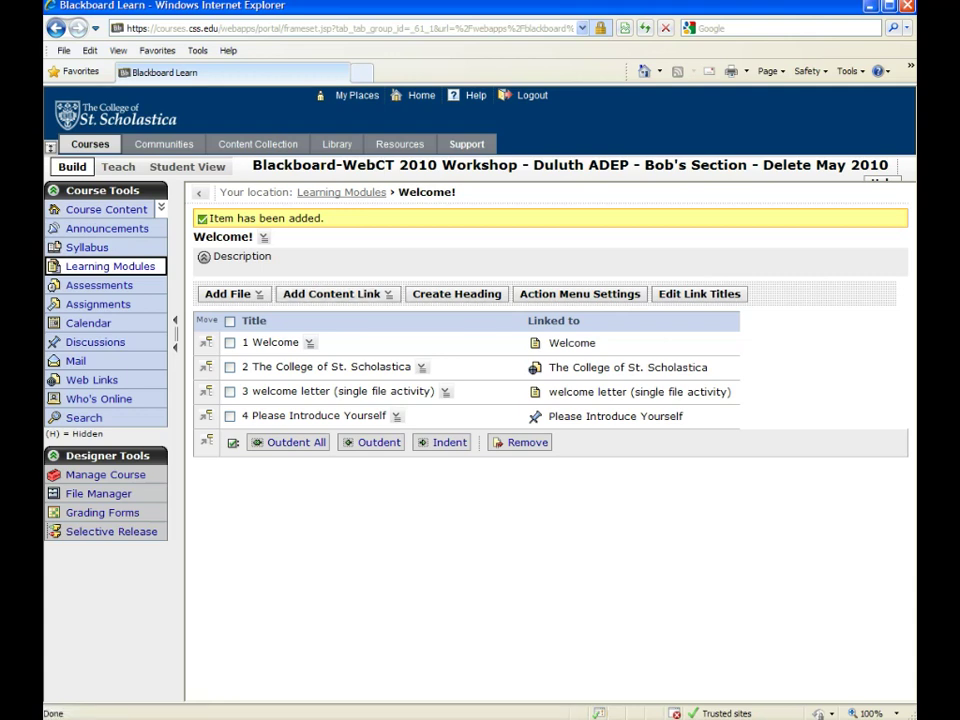
# Preview the Welcome! module in Student View, going through its welcome page, college web link, welcome letter and discussion topic
pyautogui.click(187, 167)
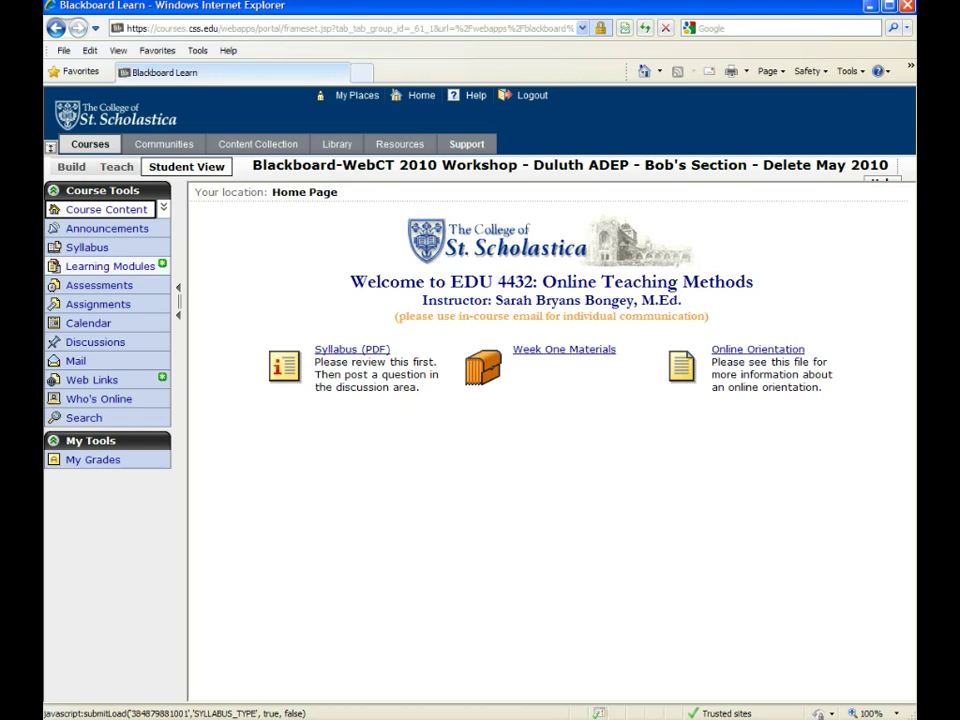
pyautogui.click(110, 266)
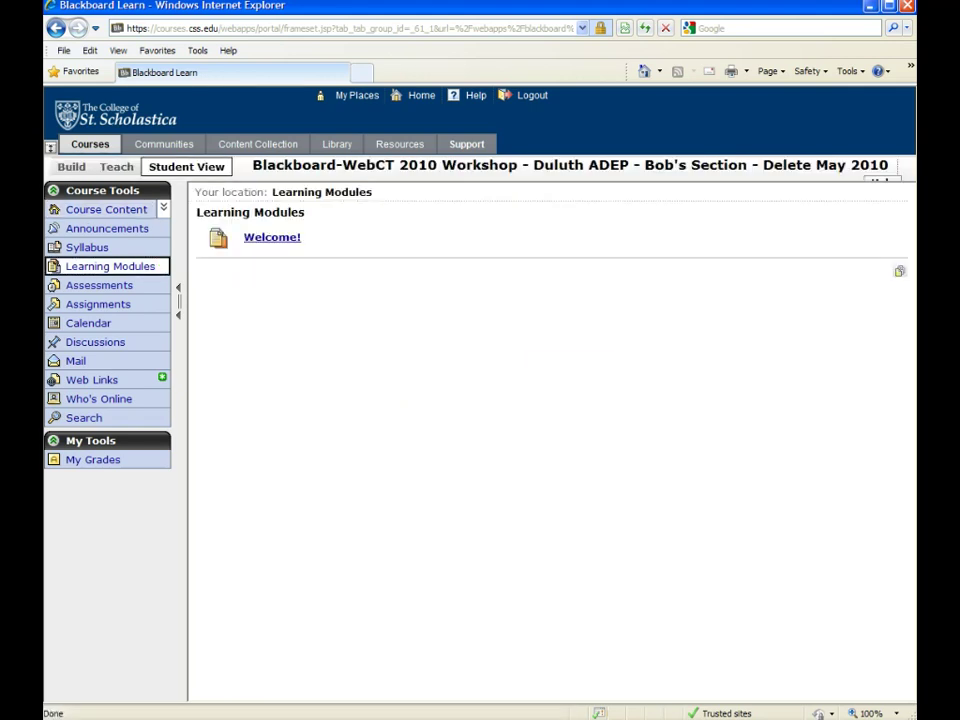
pyautogui.click(272, 237)
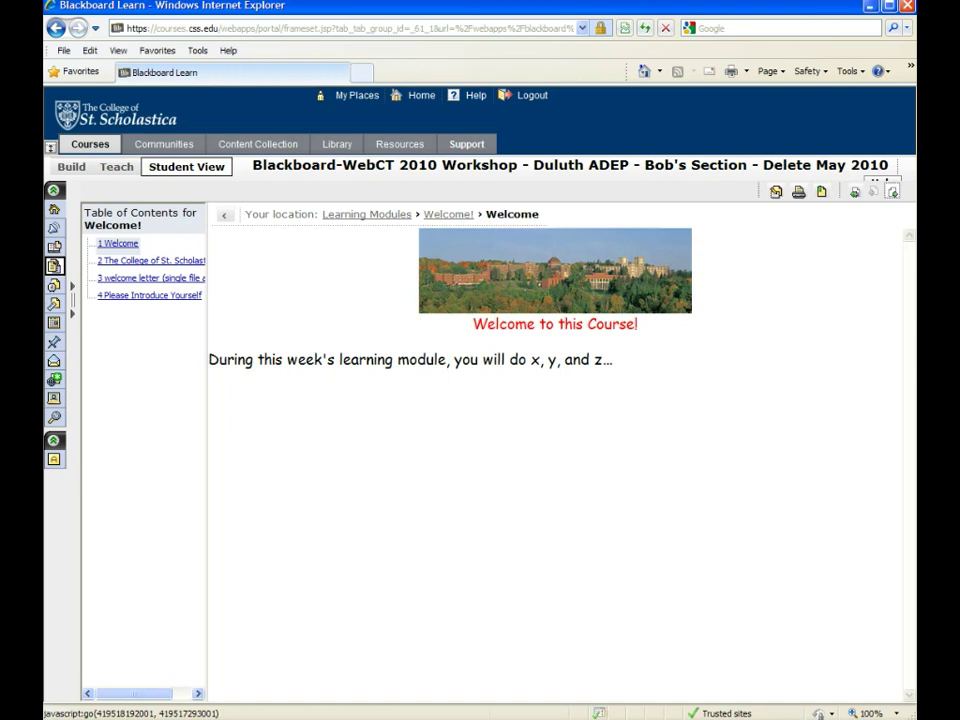
pyautogui.click(892, 191)
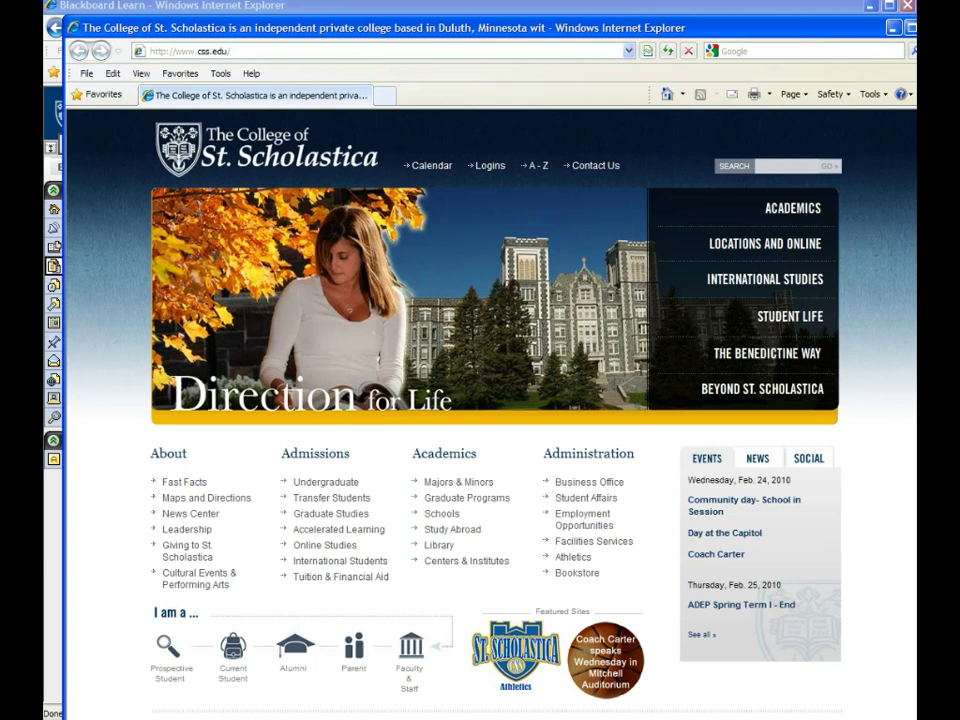
pyautogui.hotkey('alt', 'F4')
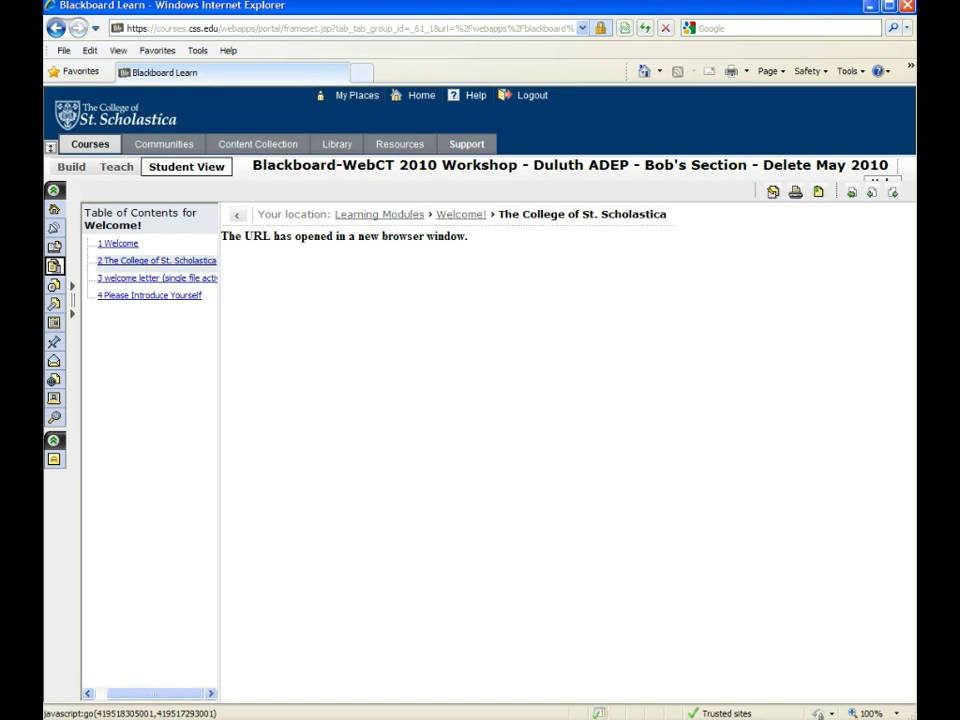
pyautogui.click(150, 278)
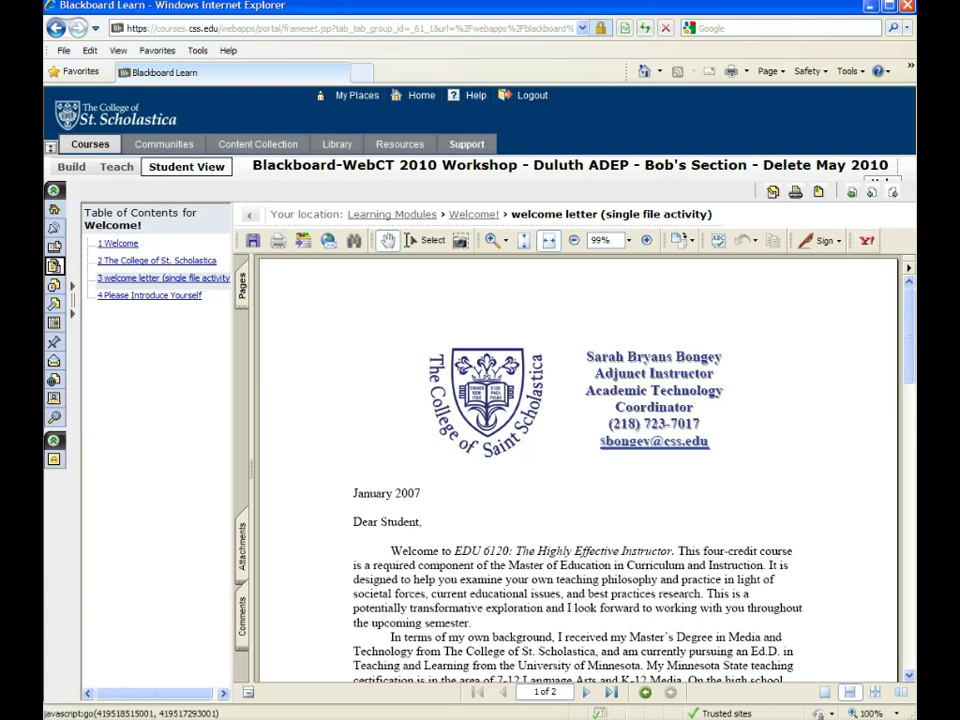
pyautogui.click(150, 295)
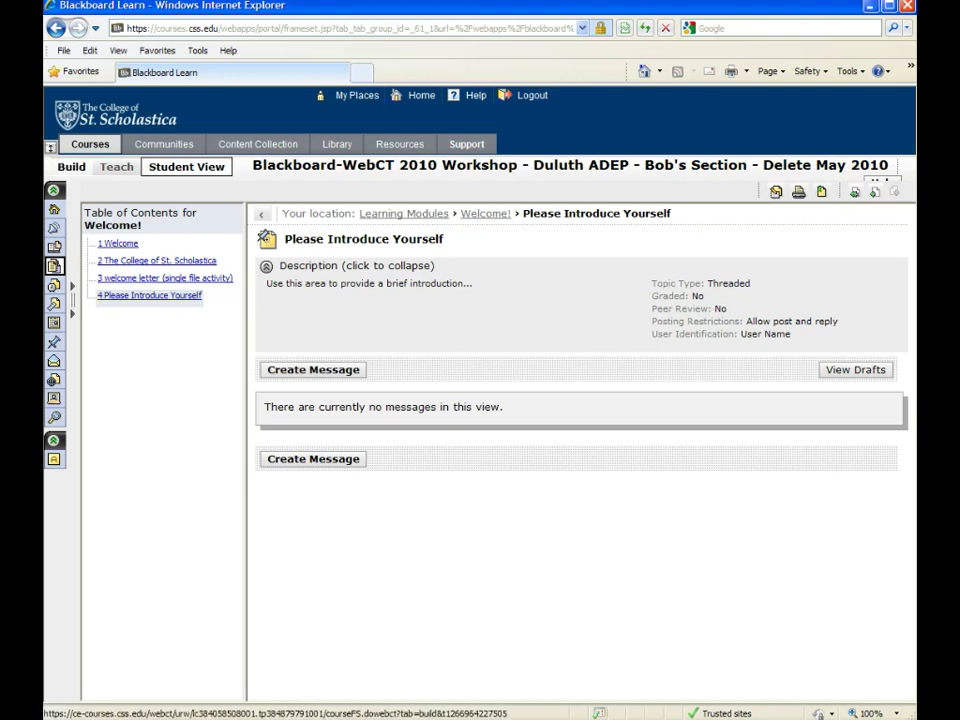
# Add a link to the existing Welcome! learning module on the course home page and open it in Student View
pyautogui.click(71, 166)
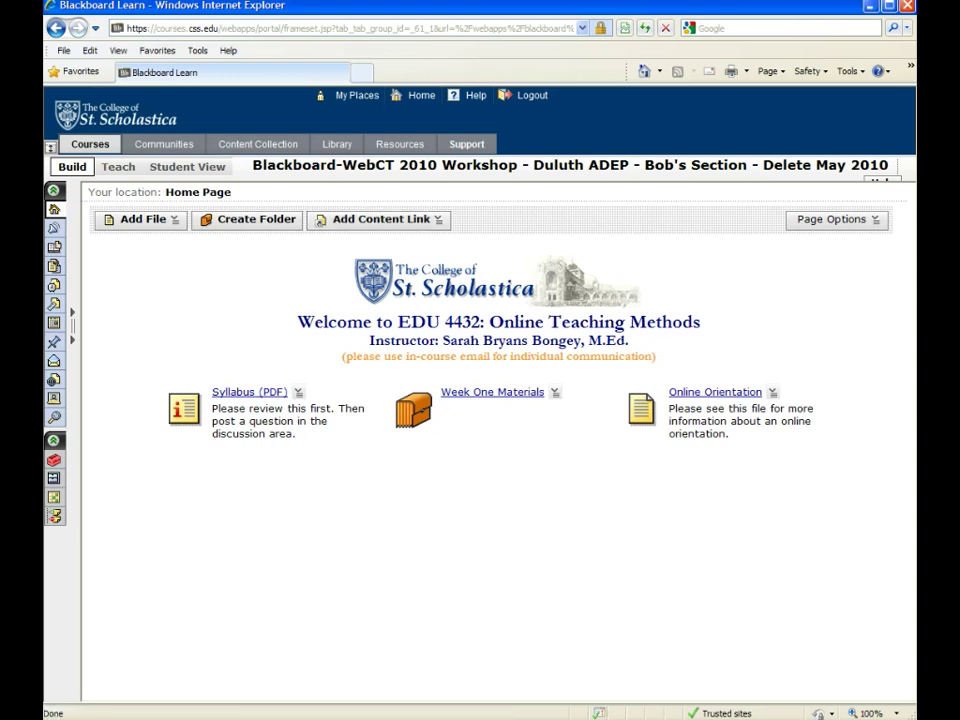
pyautogui.click(320, 221)
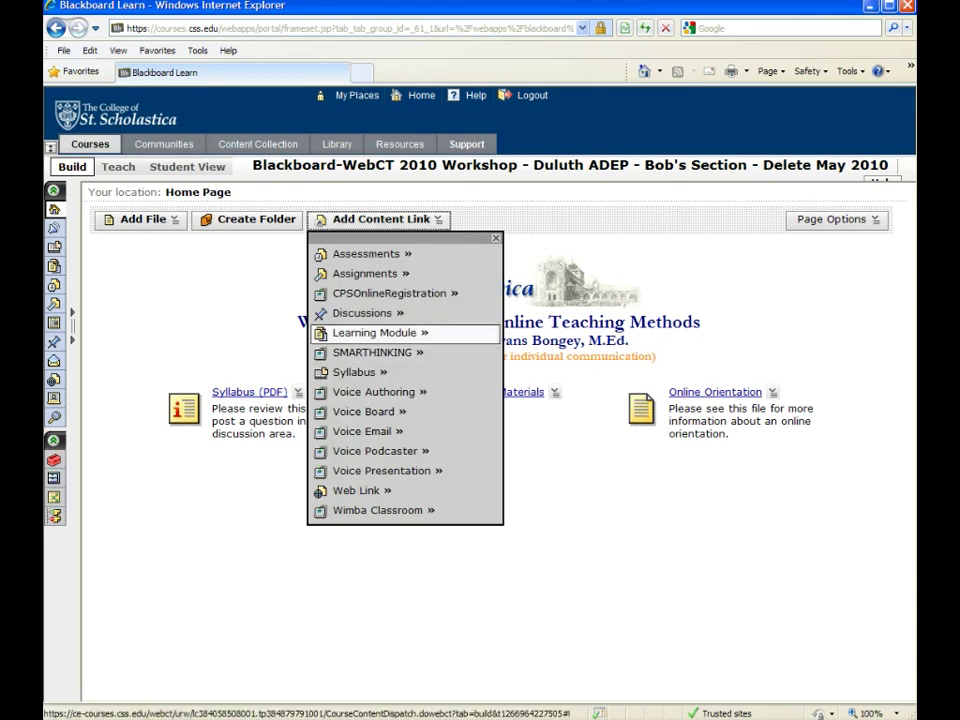
pyautogui.click(372, 333)
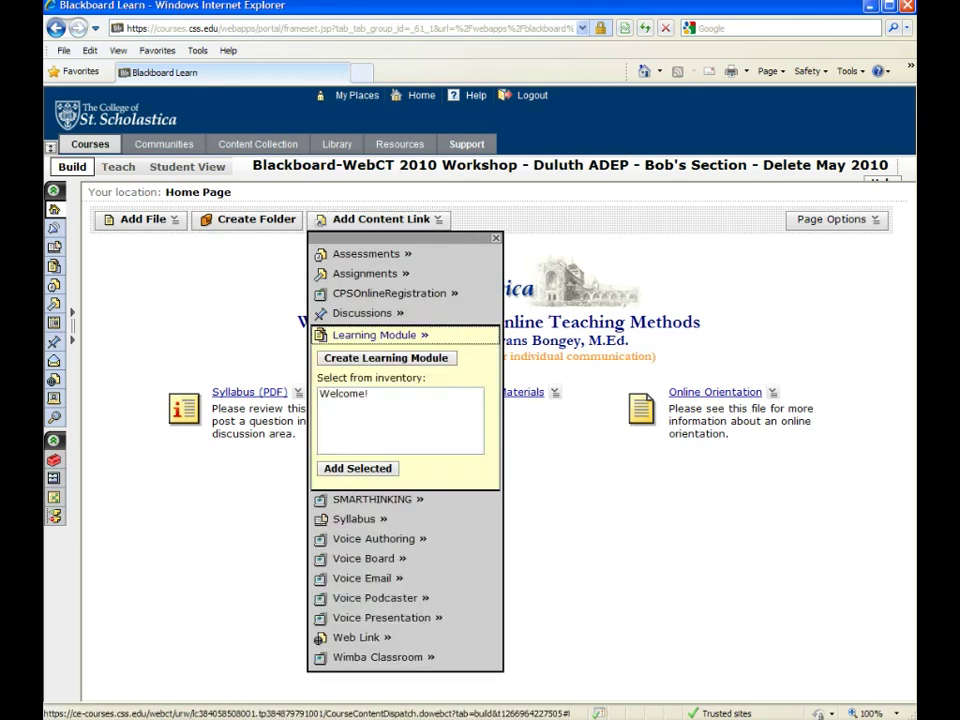
pyautogui.click(343, 393)
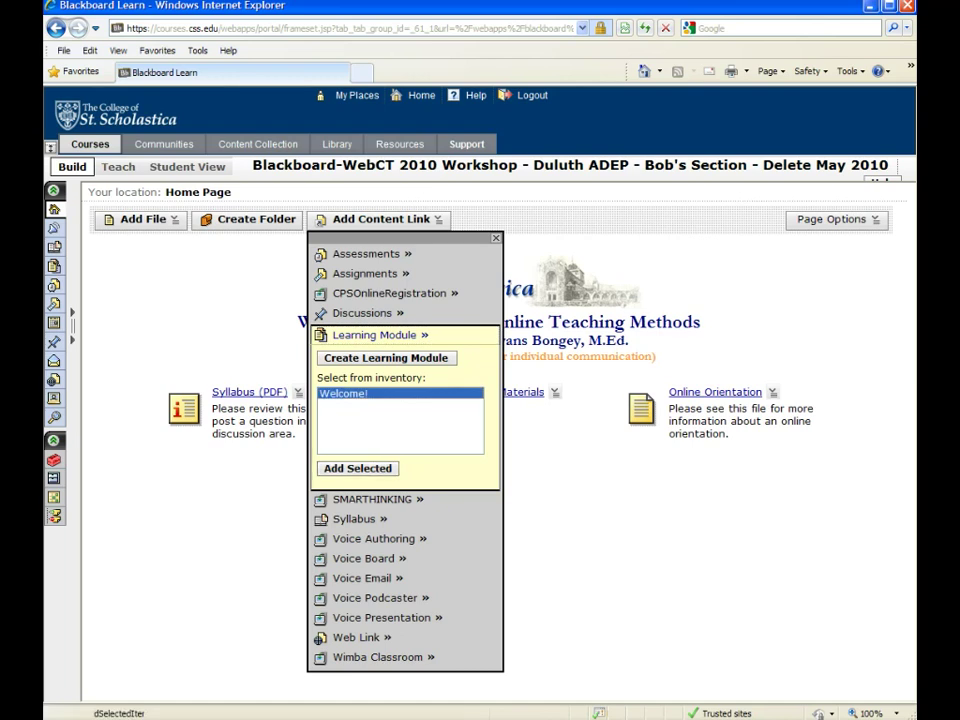
pyautogui.click(357, 468)
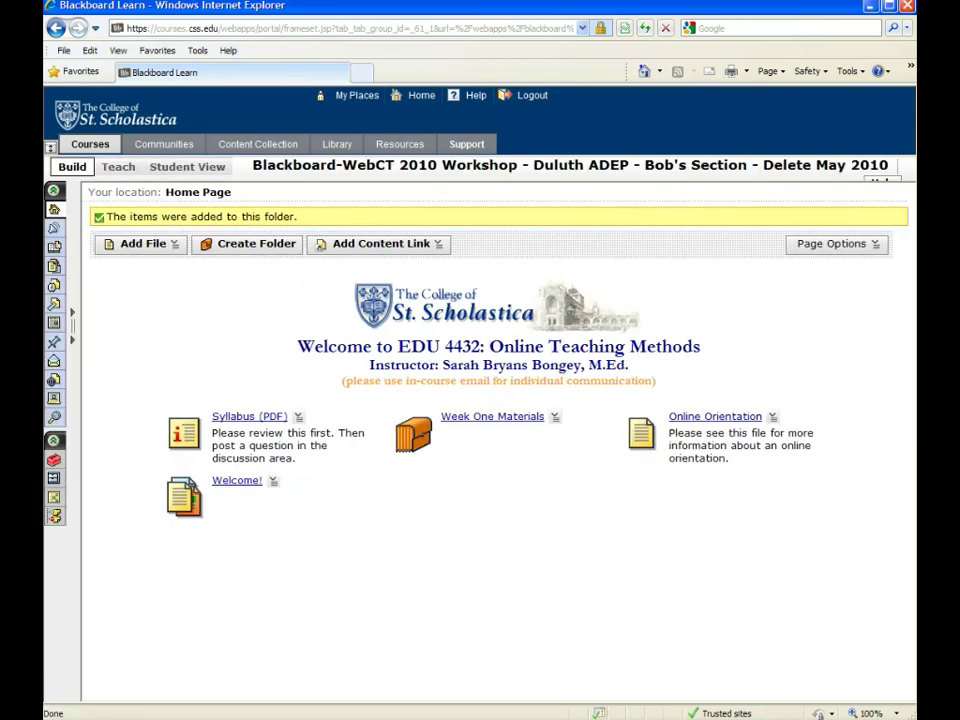
pyautogui.click(187, 166)
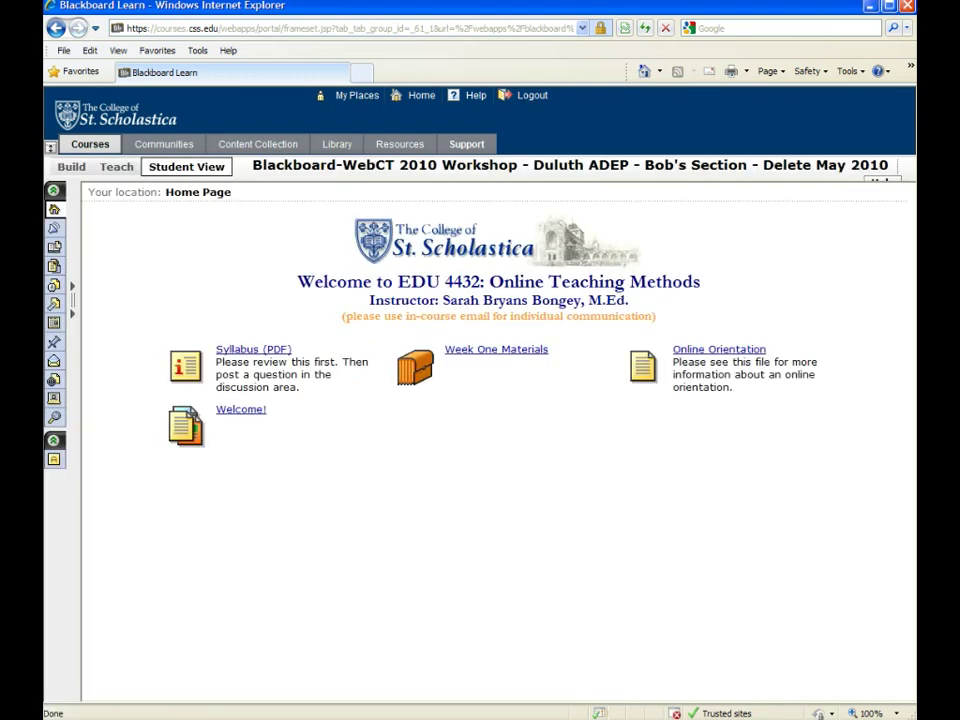
pyautogui.click(241, 409)
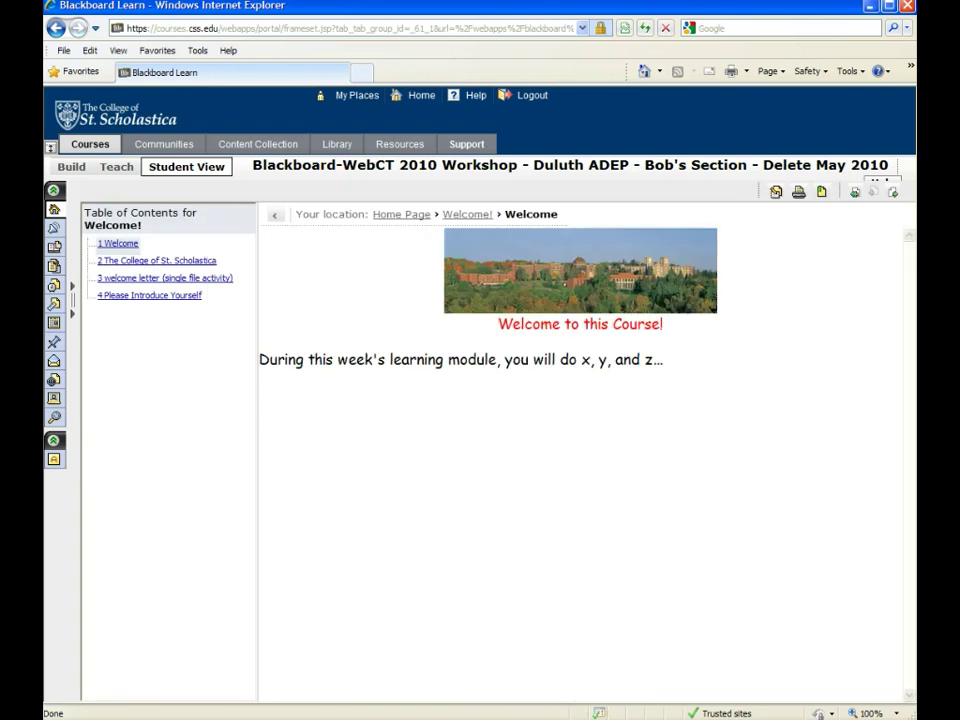